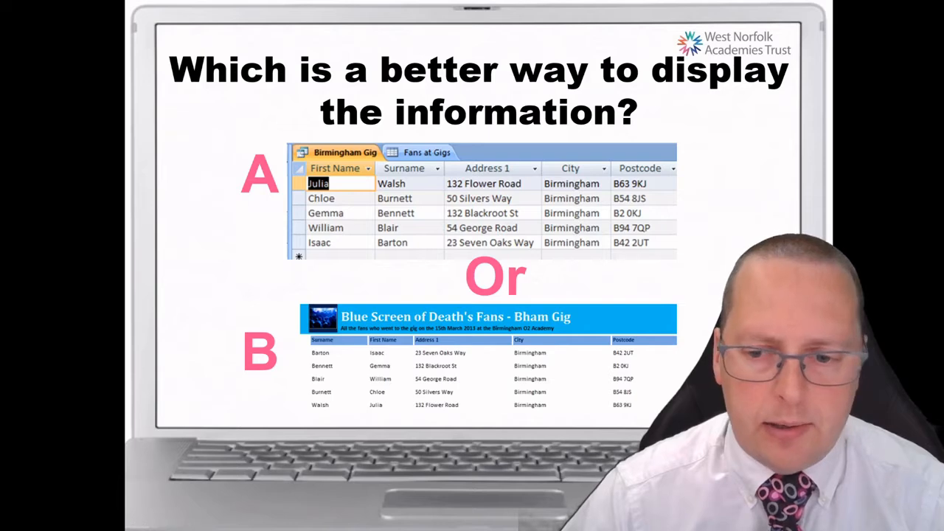
pyautogui.click(614, 316)
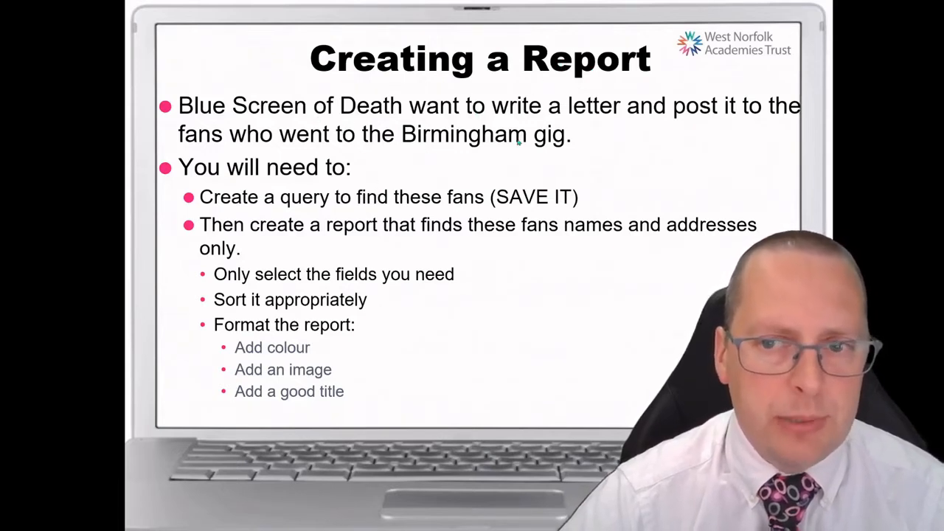
# Switch to the Blue Screen database in Access, review the fields of the Fans table and close it.
pyautogui.moveTo(460, 1); pyautogui.dragTo(453, 72)
pyautogui.doubleClick(262, 148)
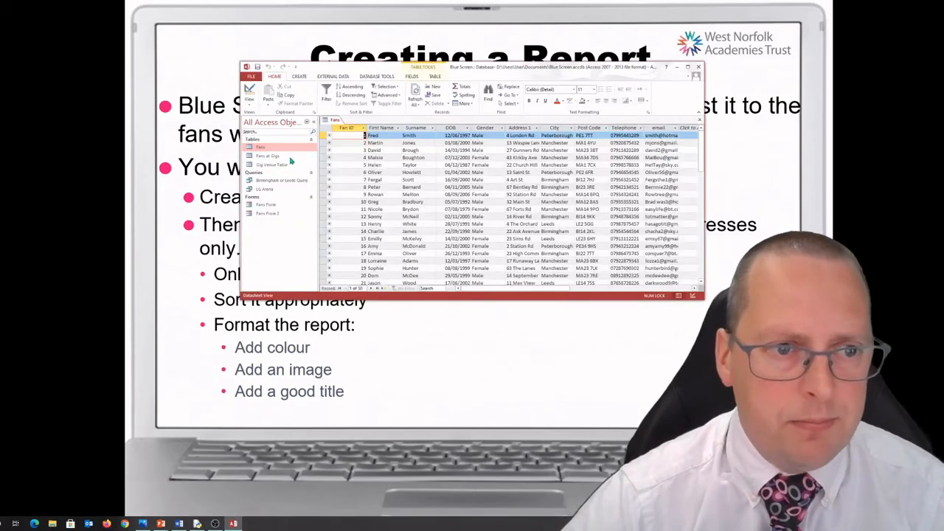
pyautogui.rightClick(337, 122)
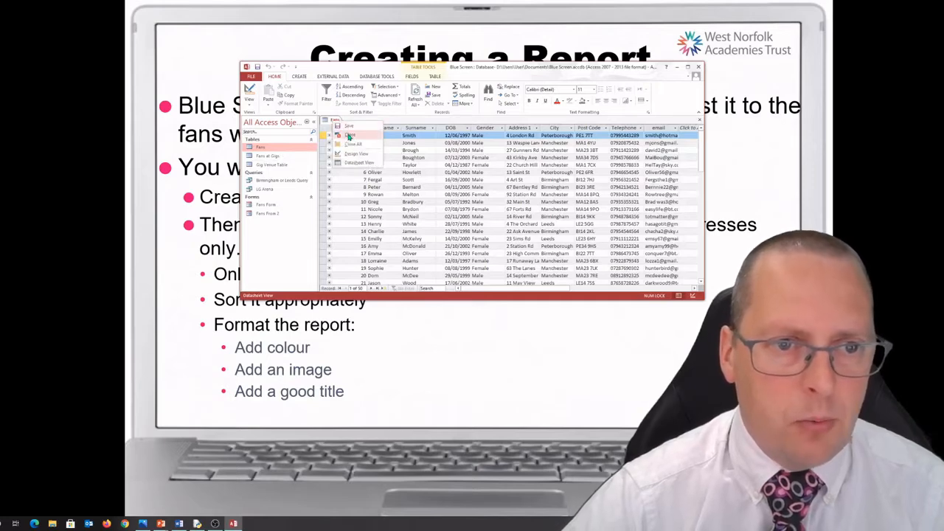
pyautogui.click(350, 134)
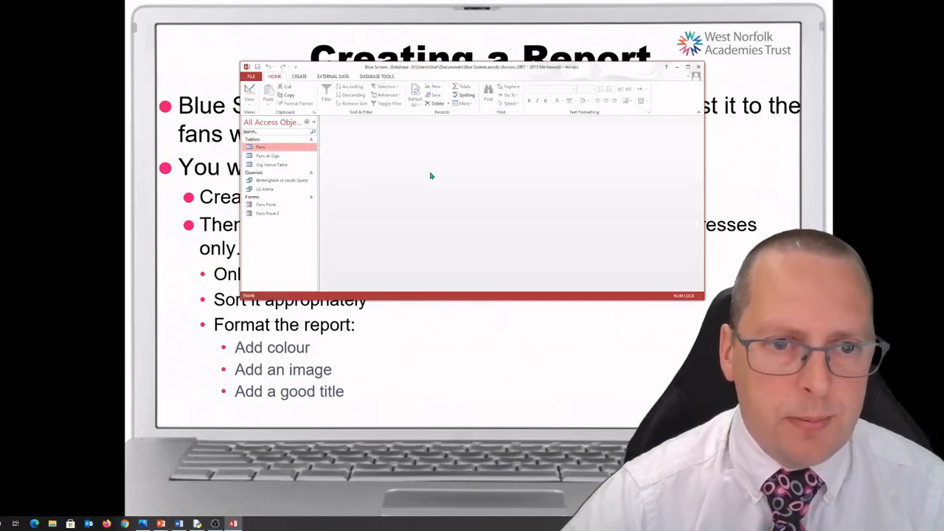
# Review the Fans at Gigs table and the Gig Venue Table, closing each one after viewing.
pyautogui.doubleClick(260, 157)
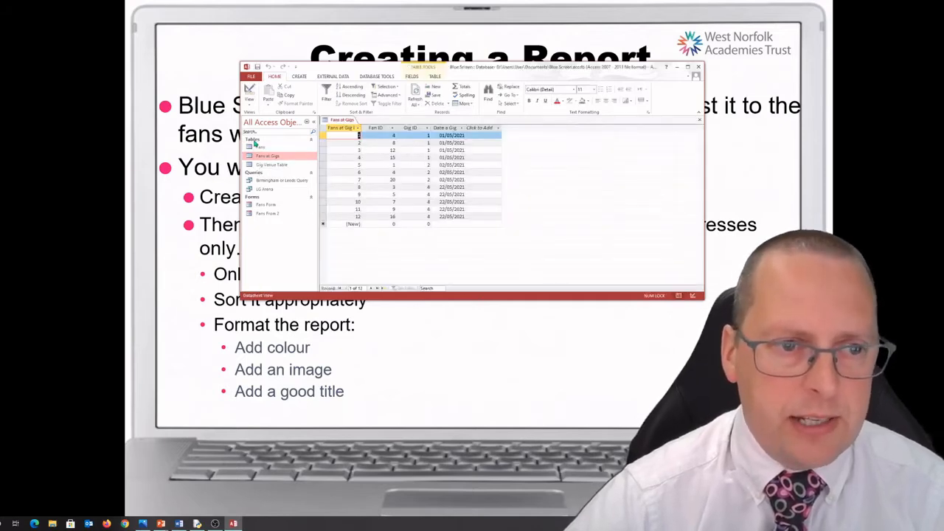
pyautogui.rightClick(340, 121)
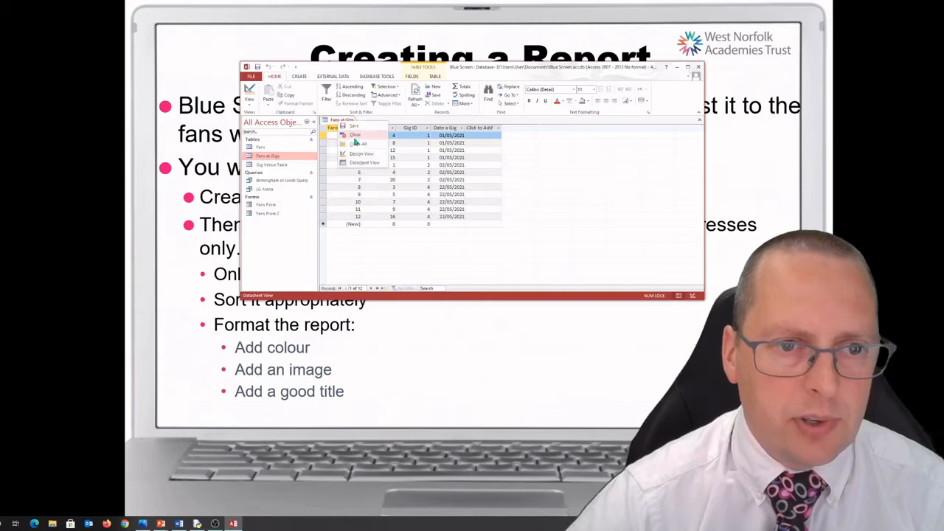
pyautogui.click(354, 137)
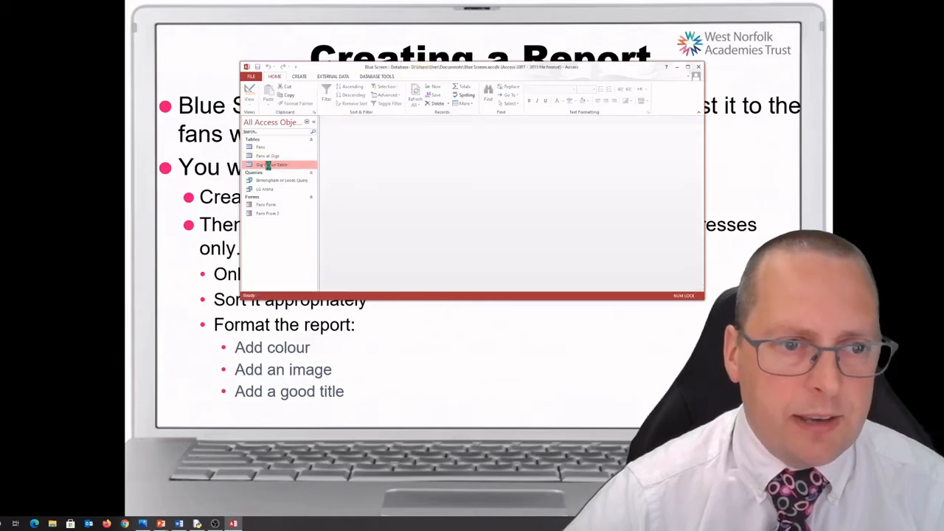
pyautogui.doubleClick(270, 164)
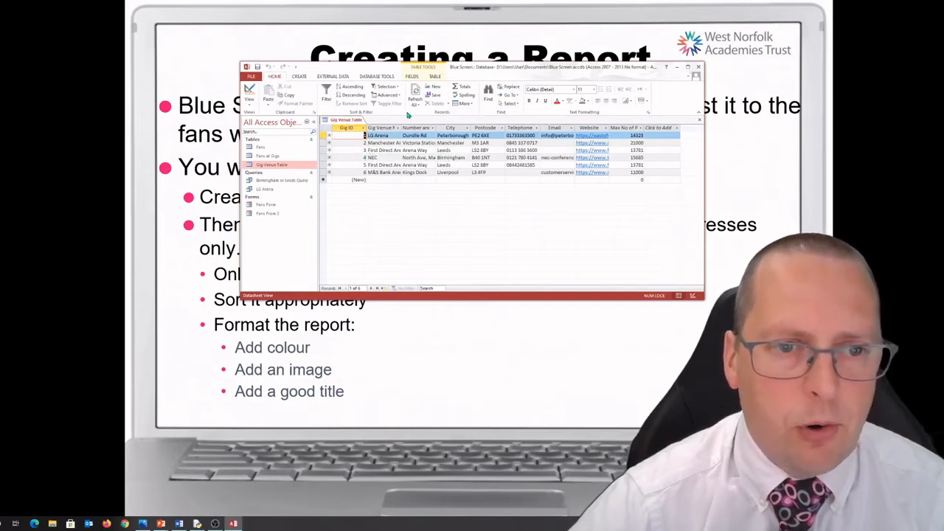
pyautogui.rightClick(351, 122)
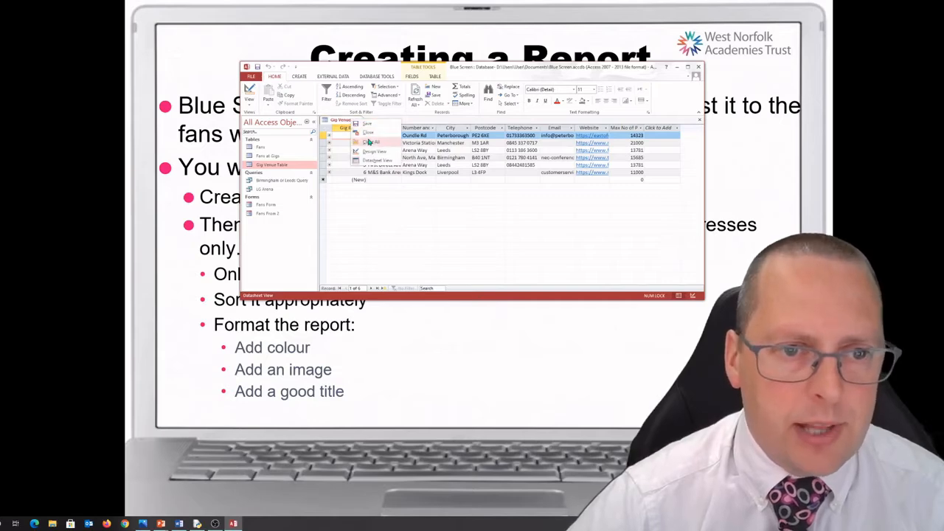
pyautogui.click(369, 140)
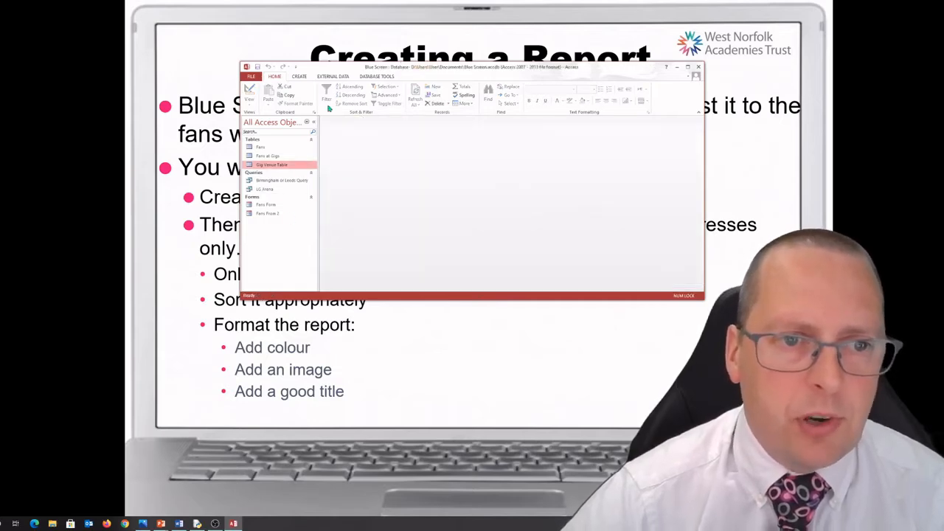
# Create a new query in design view containing the Fans, Fans at Gigs and Gig Venue Table tables.
pyautogui.click(301, 77)
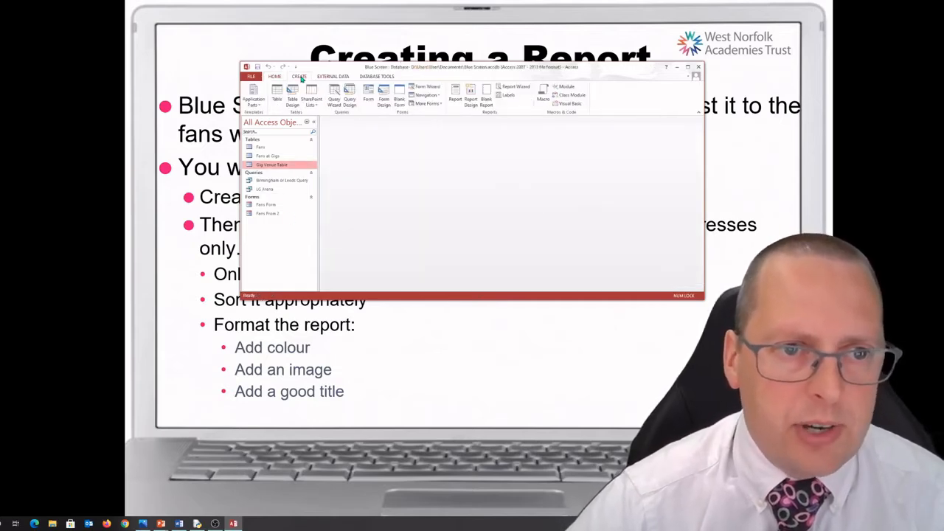
pyautogui.click(349, 99)
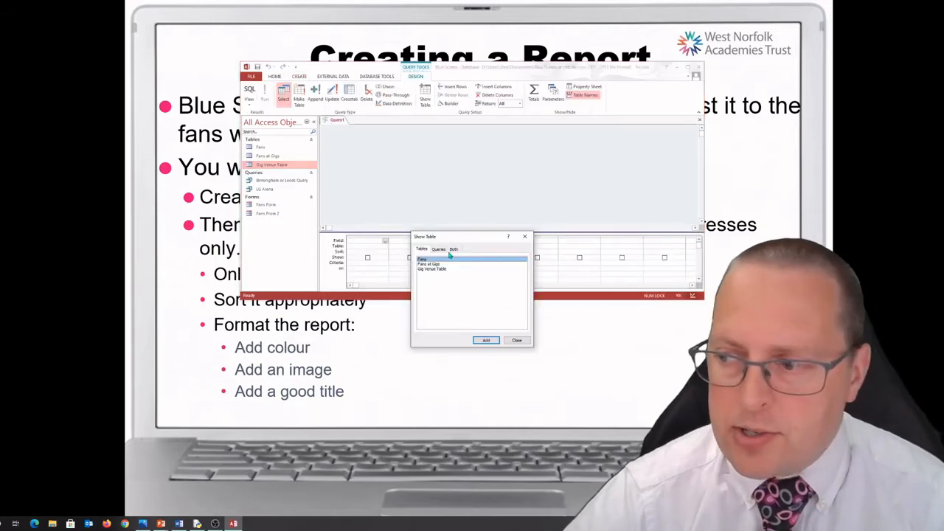
pyautogui.doubleClick(429, 260)
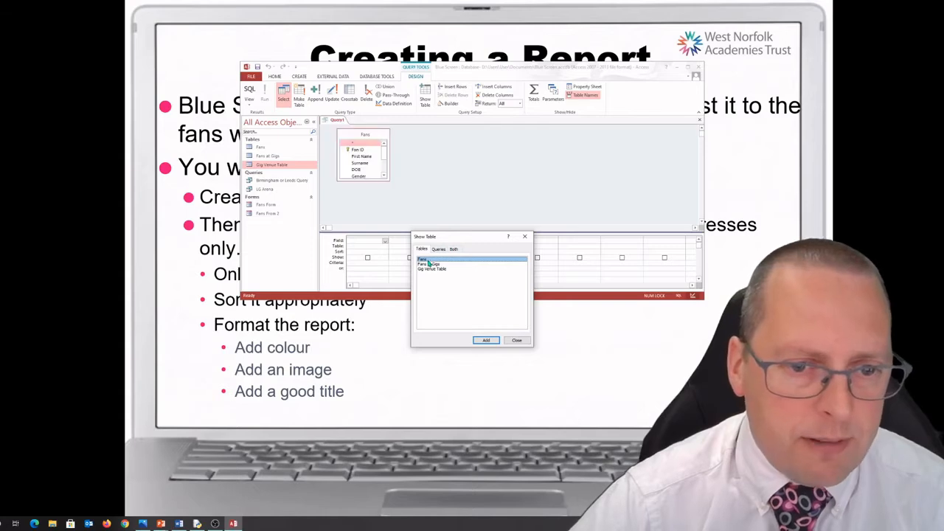
pyautogui.doubleClick(432, 264)
pyautogui.doubleClick(435, 270)
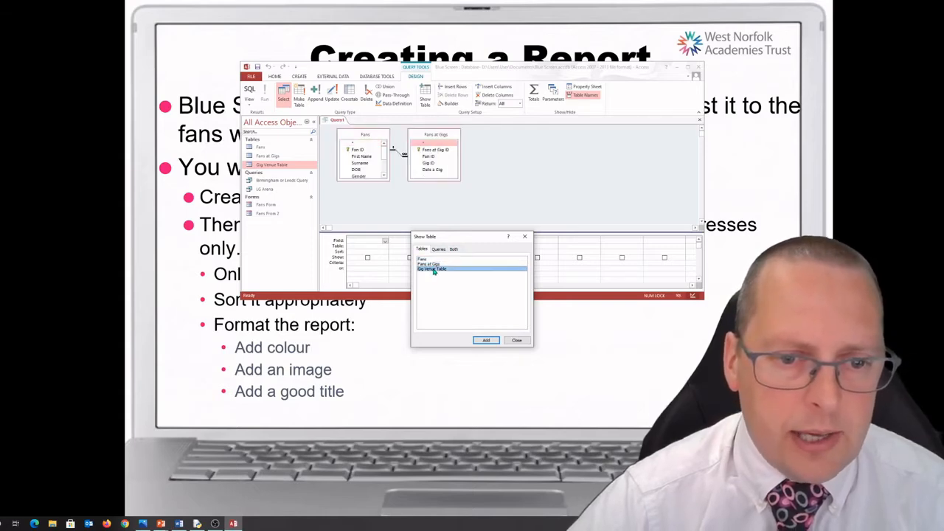
pyautogui.click(516, 341)
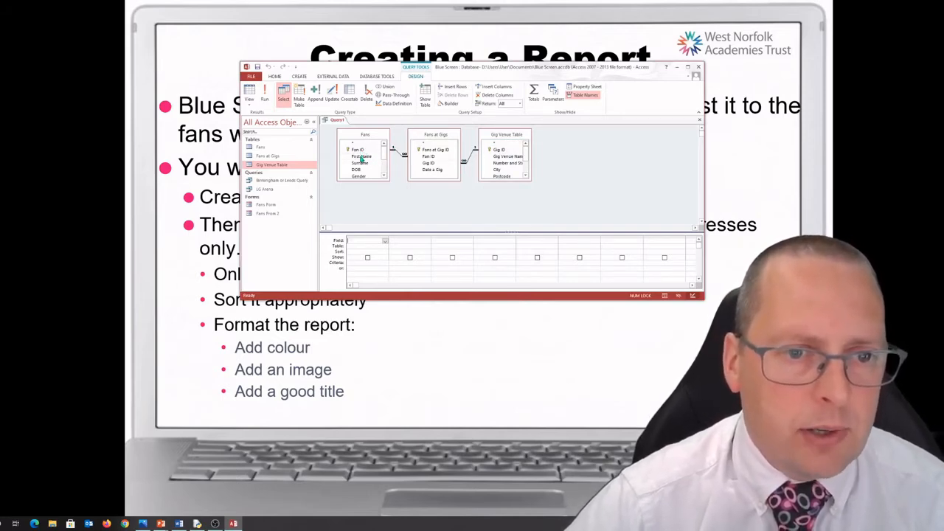
# Add the First Name, Surname, Address 1, City and Post Code fields from the Fans table to the query.
pyautogui.moveTo(362, 158); pyautogui.dragTo(359, 242)
pyautogui.moveTo(356, 167); pyautogui.dragTo(402, 244)
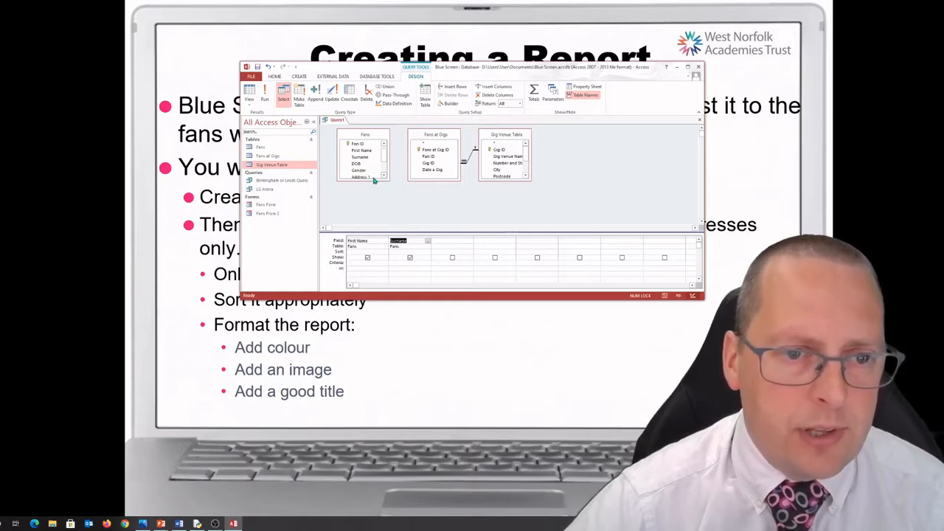
pyautogui.scroll(-3, 382, 177)
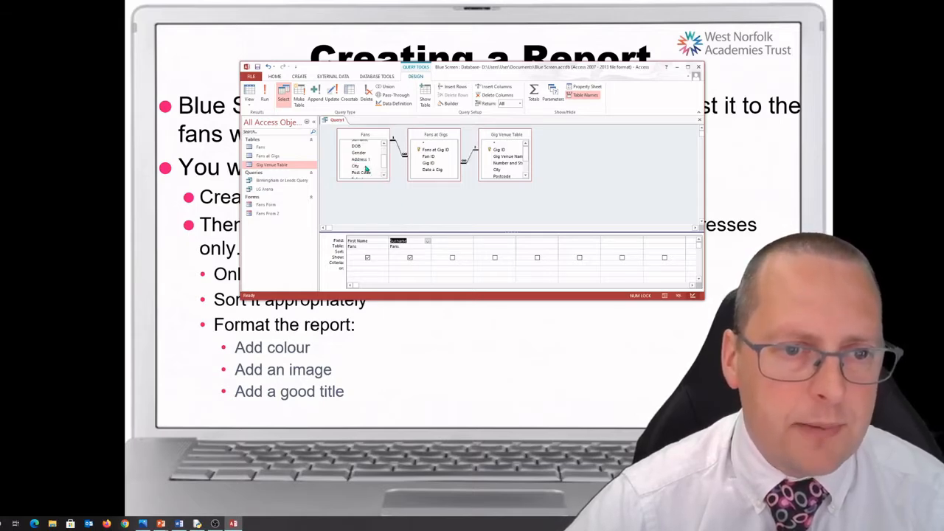
pyautogui.moveTo(361, 159); pyautogui.dragTo(442, 241)
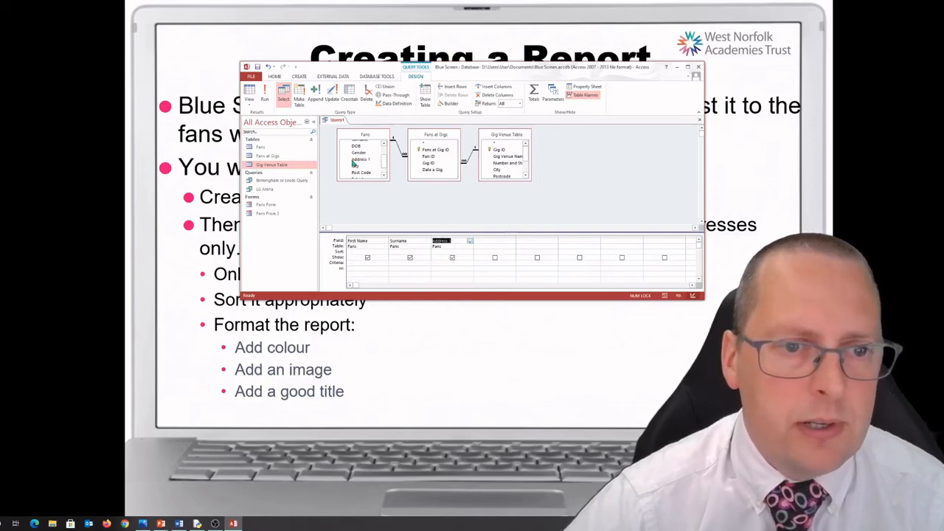
pyautogui.moveTo(359, 167); pyautogui.dragTo(479, 242)
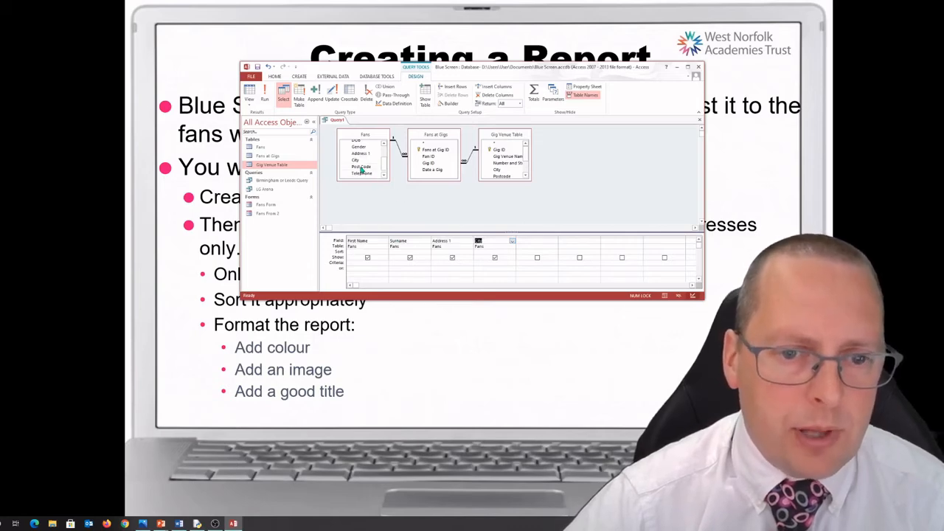
pyautogui.moveTo(361, 169); pyautogui.dragTo(525, 243)
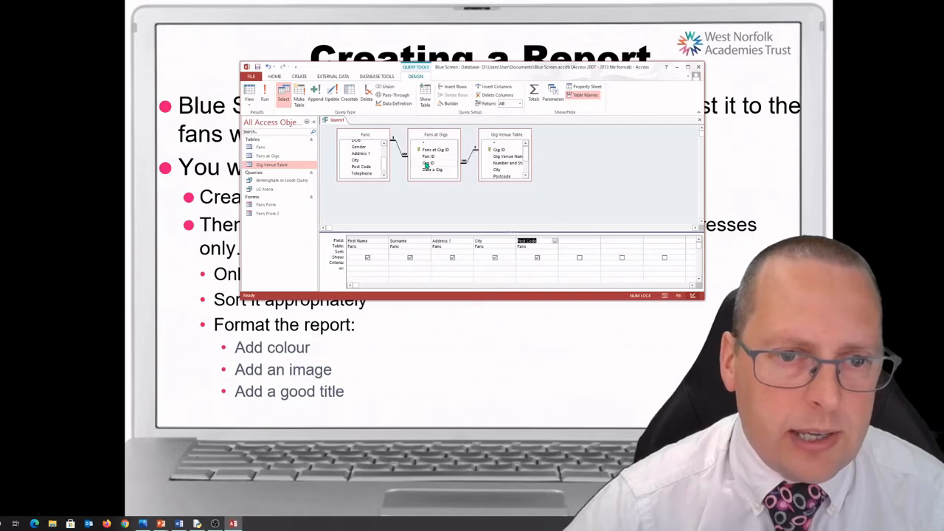
# Add Gig ID from Fans at Gigs, plus City and Gig Venue Name from Gig Venue Table, to the query.
pyautogui.moveTo(426, 165); pyautogui.dragTo(566, 243)
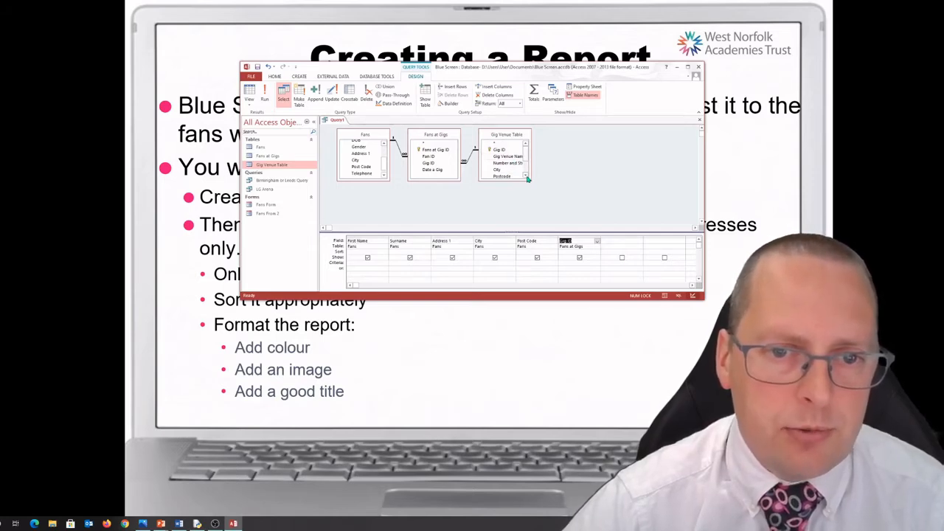
pyautogui.scroll(-1, 504, 170)
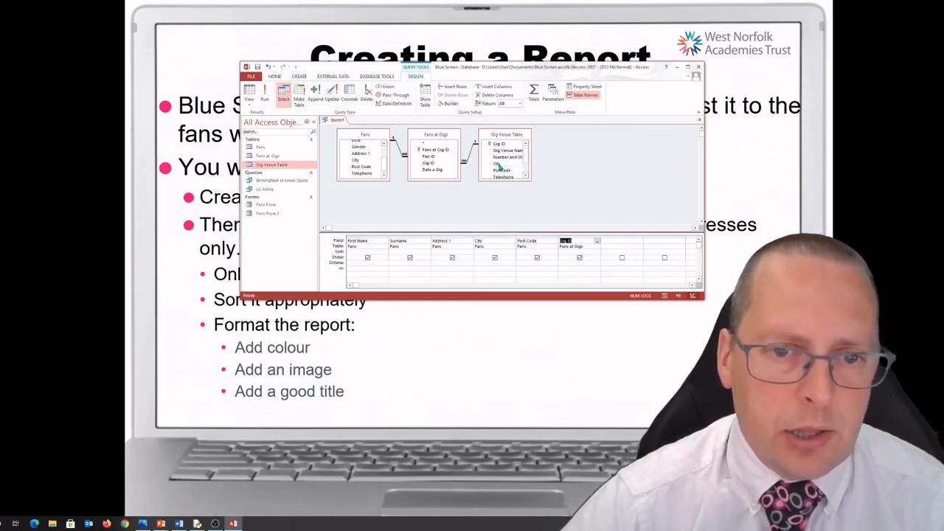
pyautogui.moveTo(498, 166); pyautogui.dragTo(616, 244)
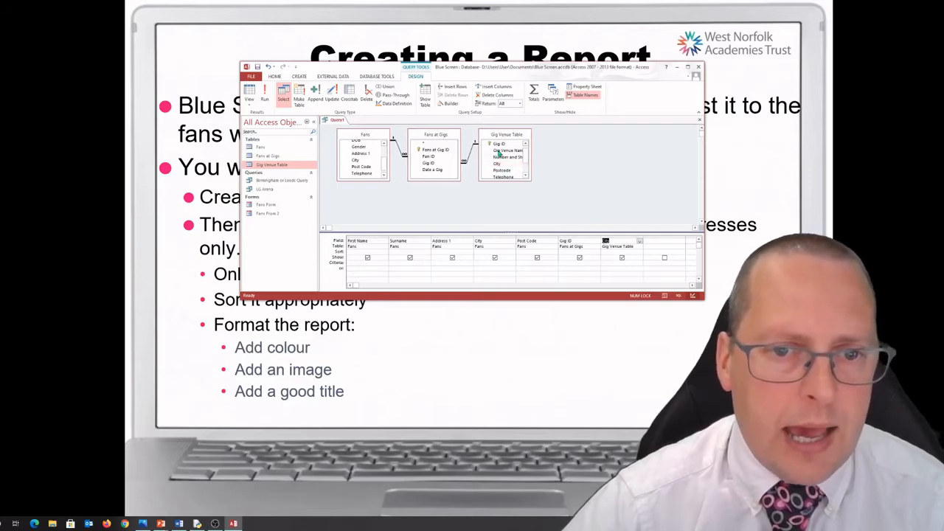
pyautogui.moveTo(496, 151); pyautogui.dragTo(658, 244)
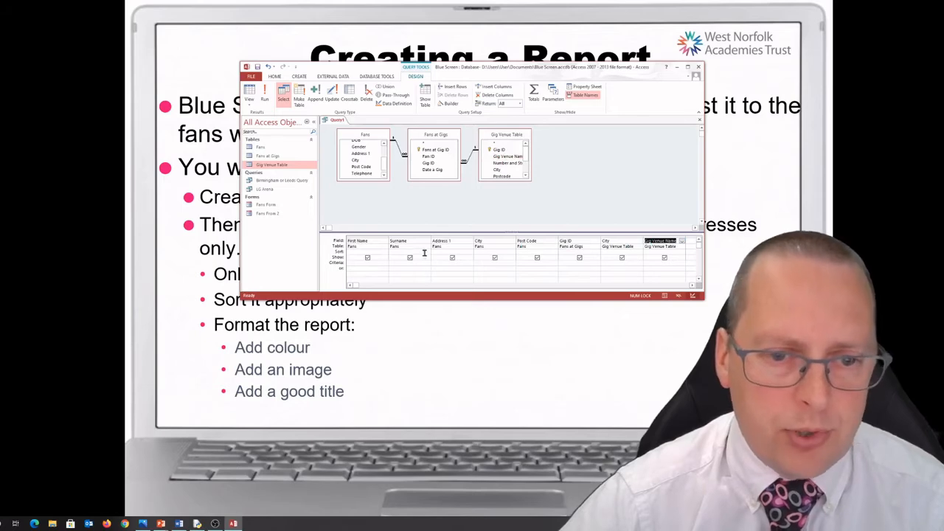
# Set the Gig ID criterion to 4 and run the query.
pyautogui.click(566, 263)
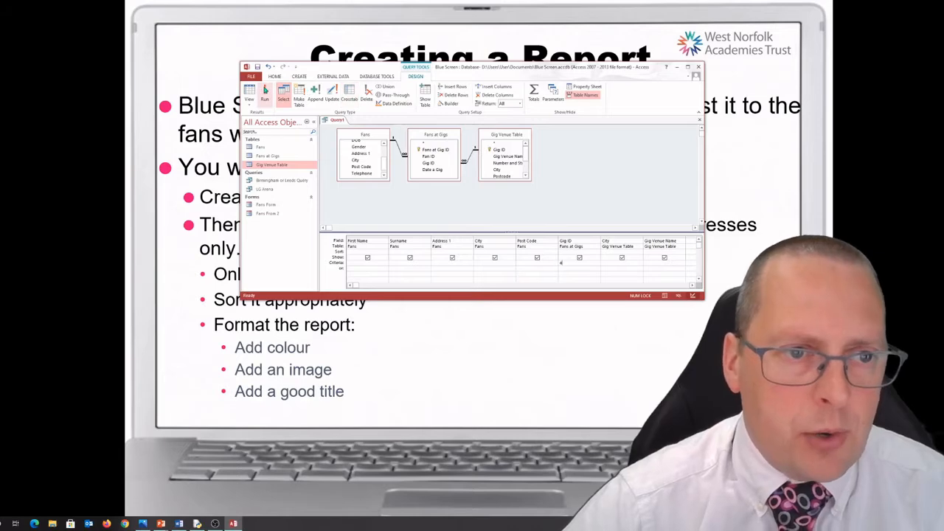
pyautogui.click(264, 93)
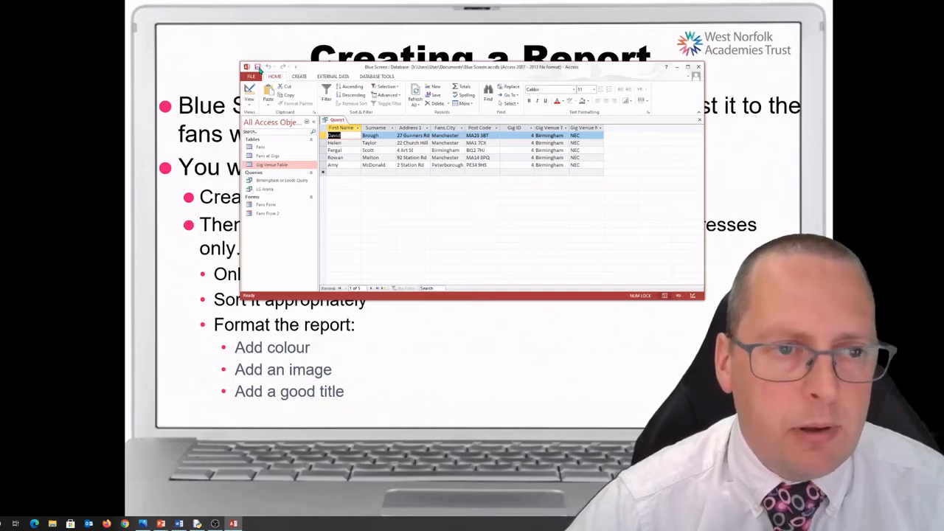
# Save the query as "Birmingham Gig" and close it.
pyautogui.moveTo(394, 69); pyautogui.dragTo(420, 69)
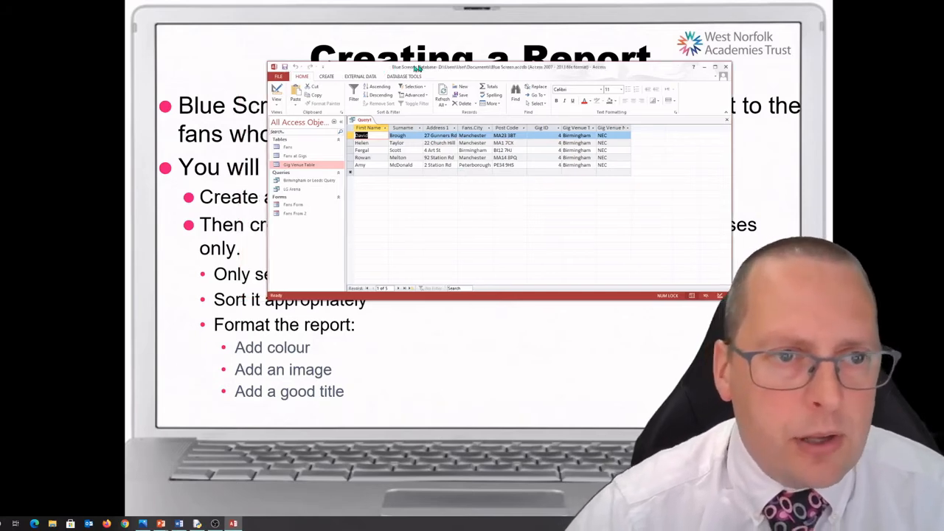
pyautogui.click(285, 67)
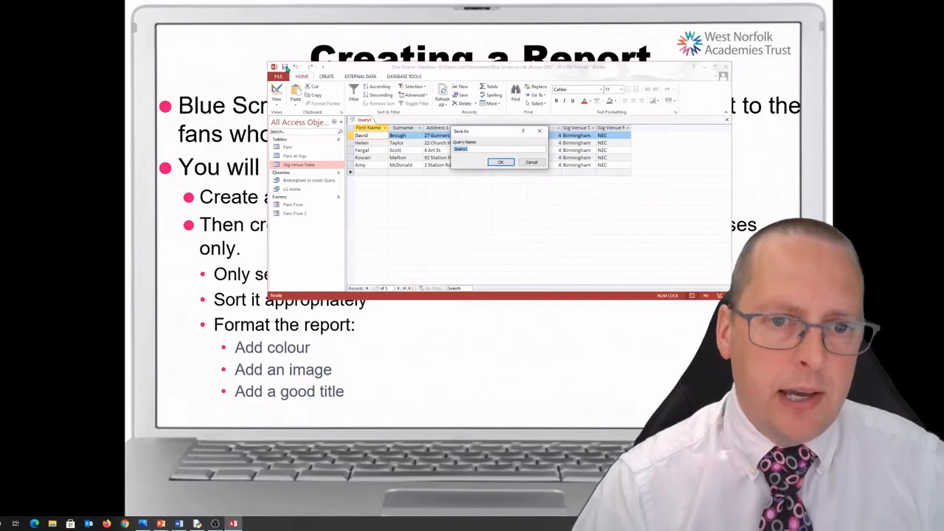
pyautogui.write('Birmingham Gig')
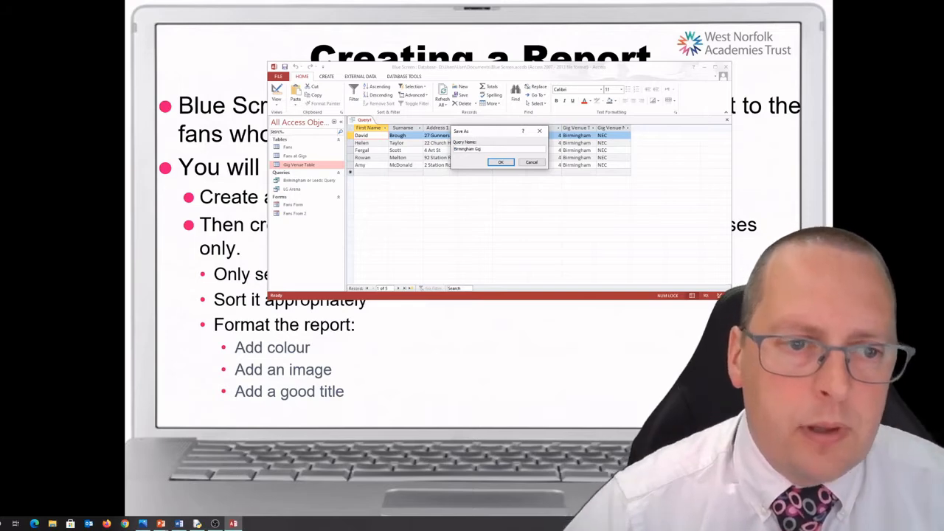
pyautogui.click(500, 163)
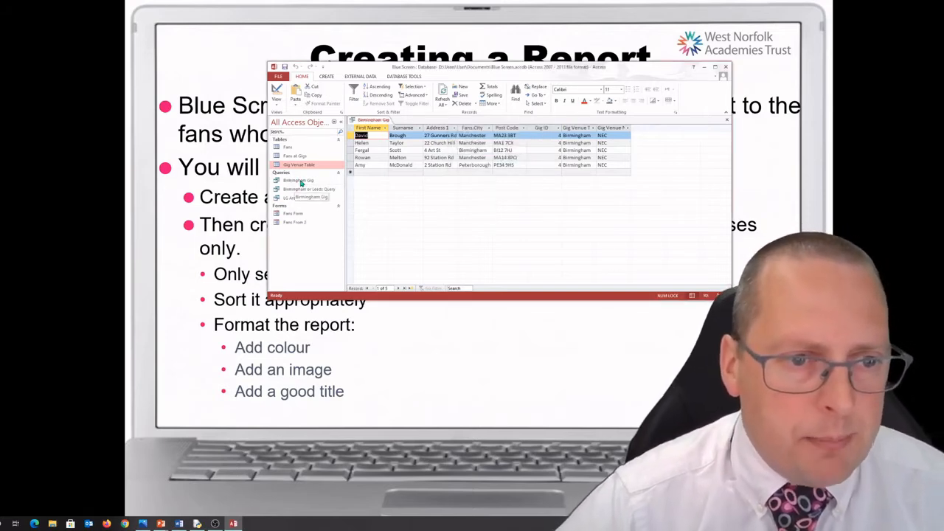
pyautogui.rightClick(369, 121)
pyautogui.click(384, 134)
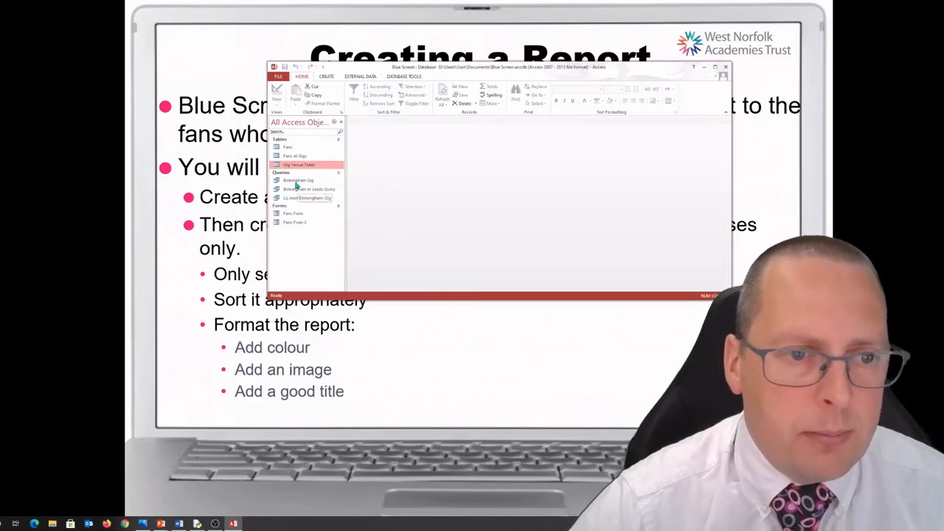
# Reopen the saved Birmingham Gig query to check its records, then close it.
pyautogui.doubleClick(296, 182)
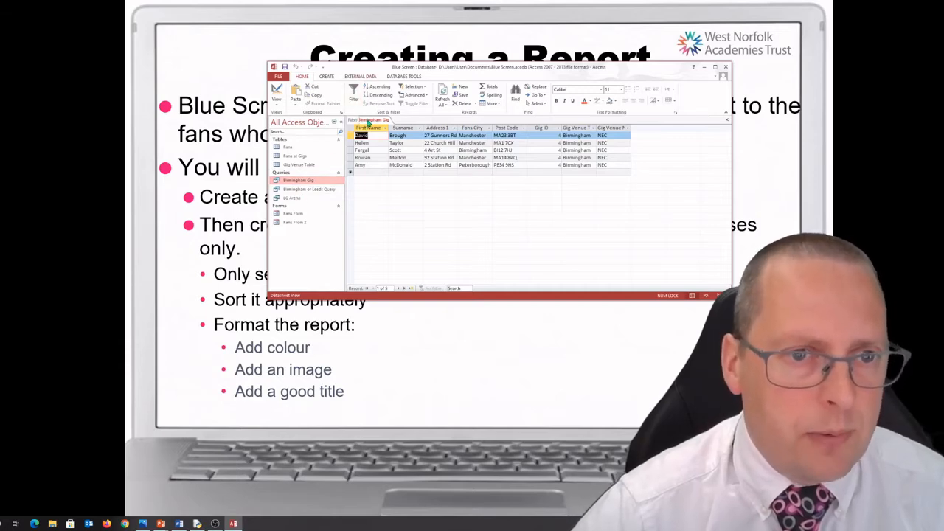
pyautogui.rightClick(368, 121)
pyautogui.click(386, 133)
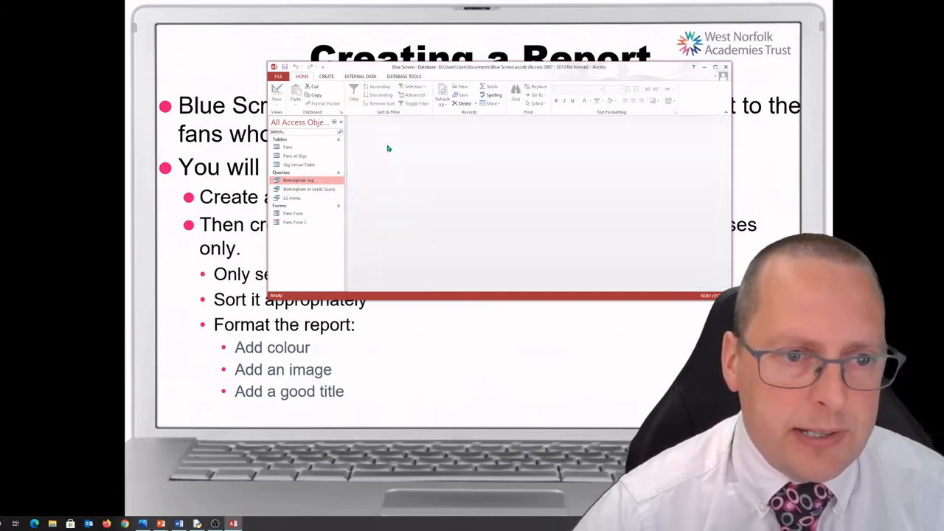
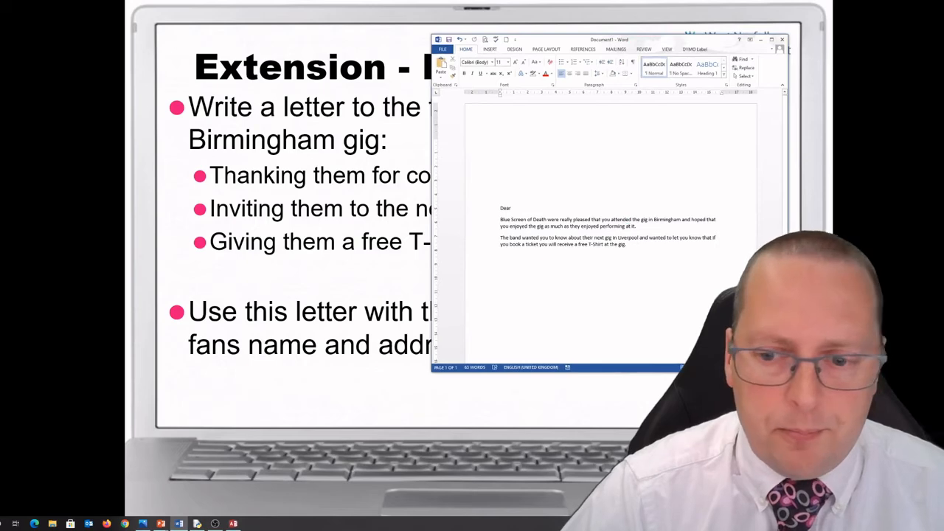
pyautogui.scroll(3, 733, 274)
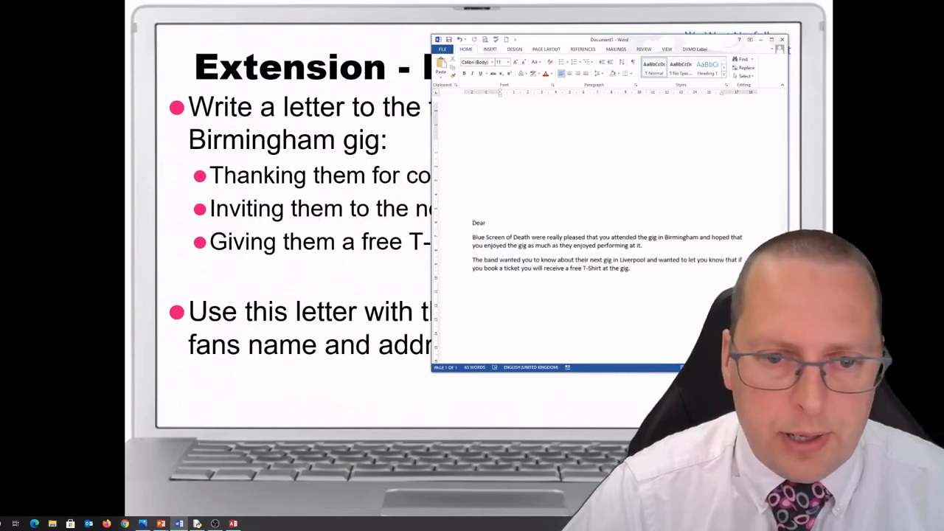
# In the Word letter, place the cursor in the address space and start the step-by-step mail merge wizard for letters using the current document.
pyautogui.moveTo(659, 41); pyautogui.dragTo(632, 18)
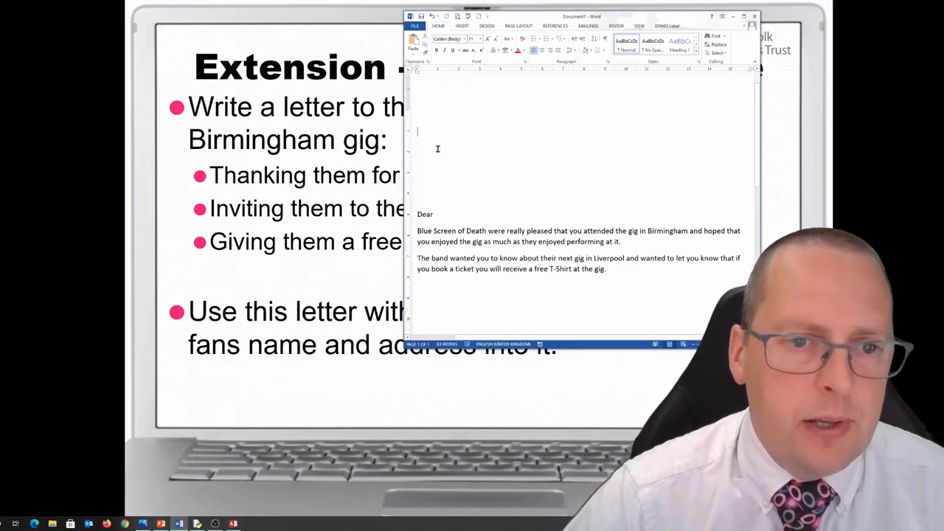
pyautogui.moveTo(481, 138); pyautogui.dragTo(481, 176)
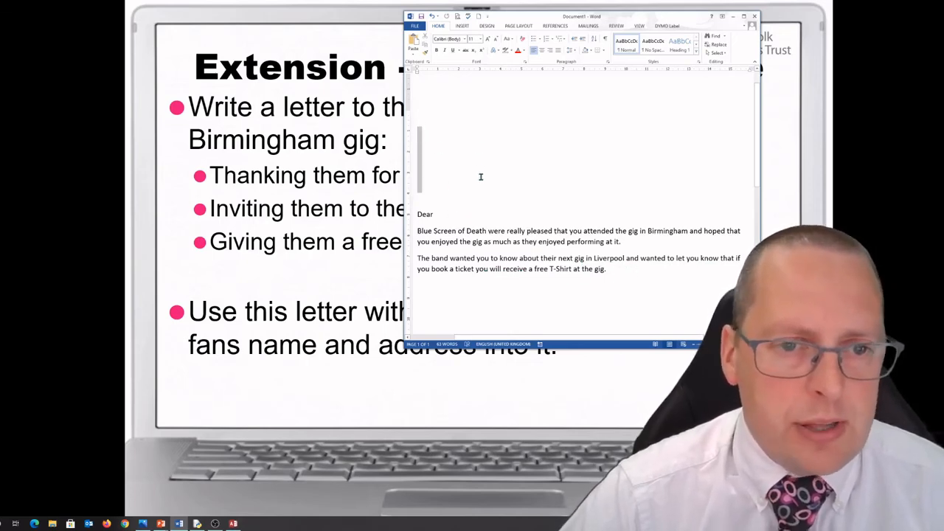
pyautogui.click(434, 134)
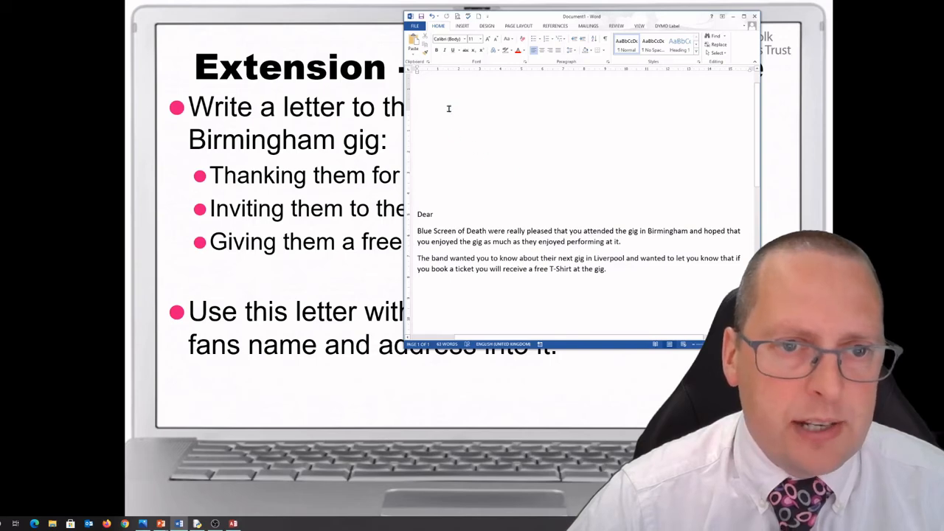
pyautogui.click(587, 26)
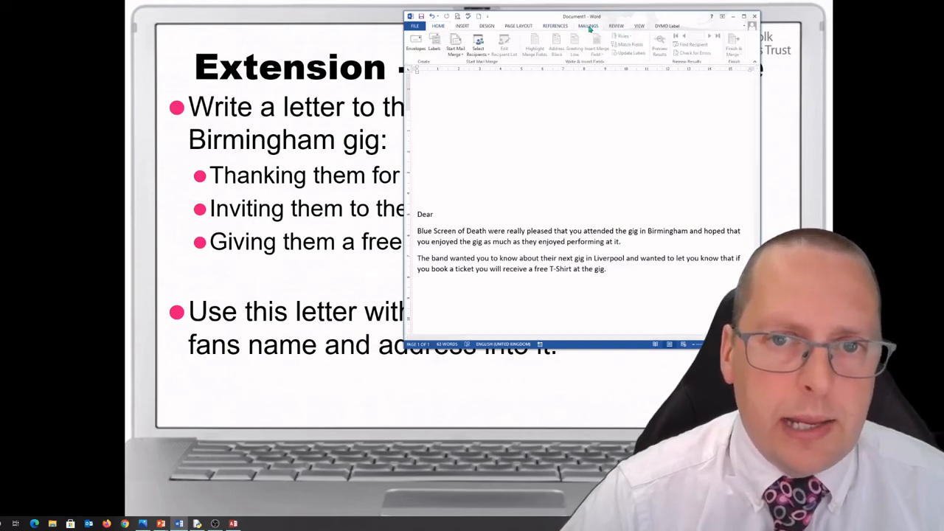
pyautogui.click(455, 50)
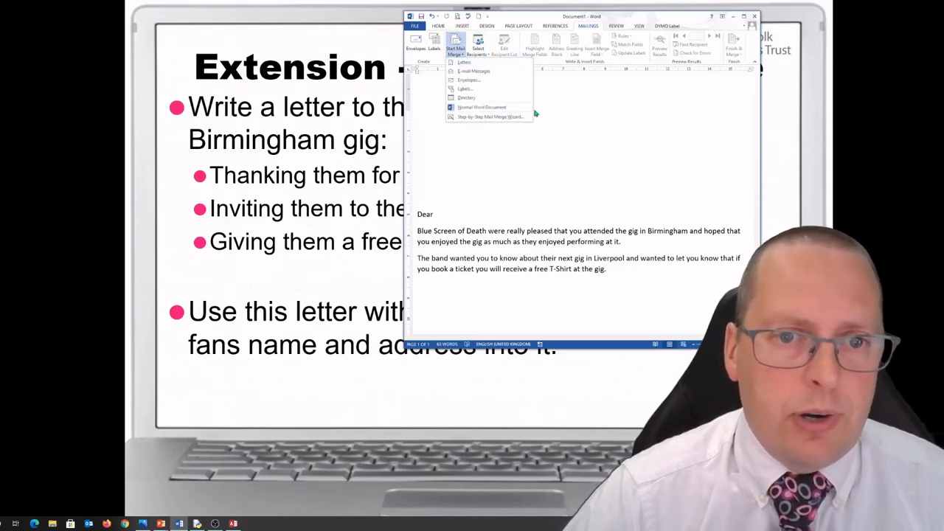
pyautogui.click(489, 117)
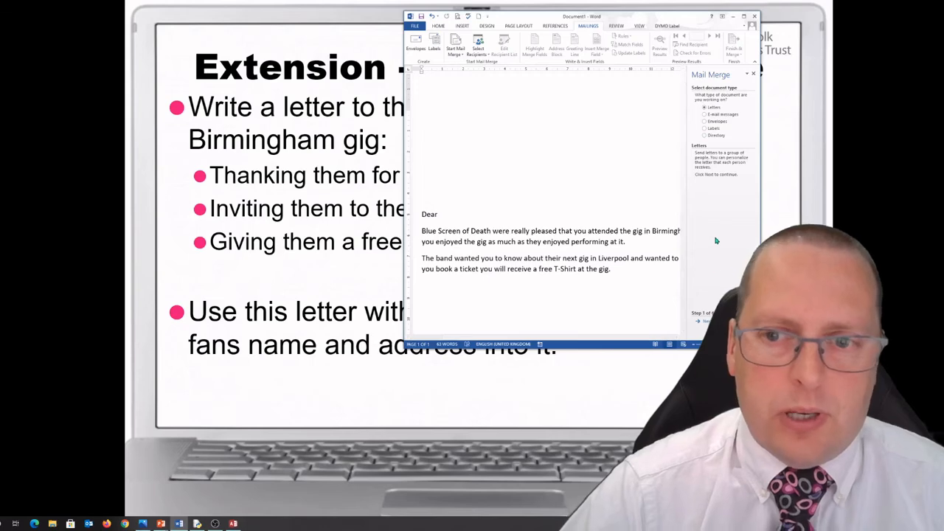
pyautogui.click(705, 321)
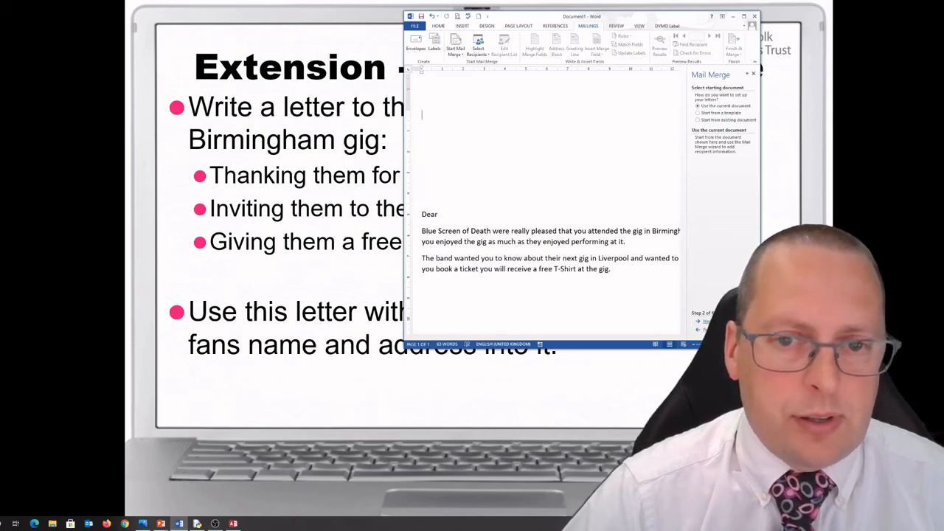
pyautogui.click(704, 321)
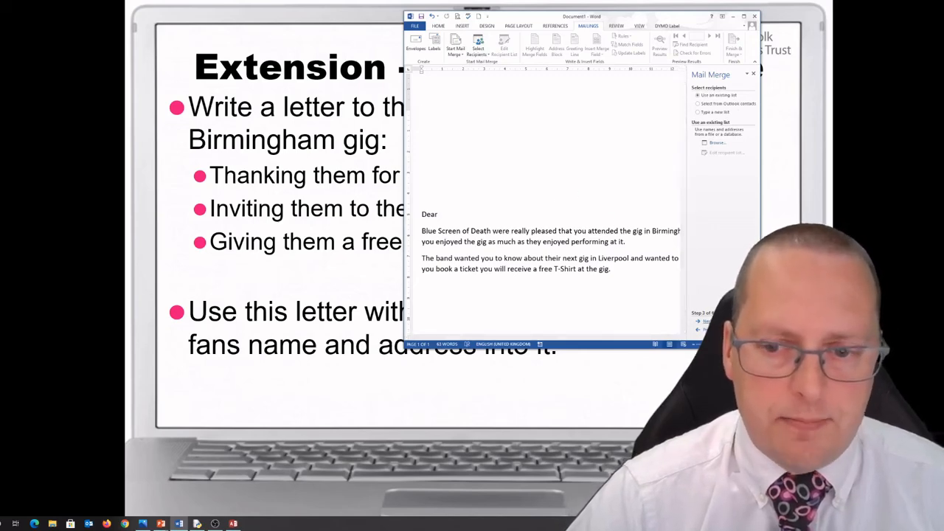
# Choose the Birmingham Gig query from the Blue Screen.accdb database as the existing recipient list and accept all its recipients.
pyautogui.click(707, 322)
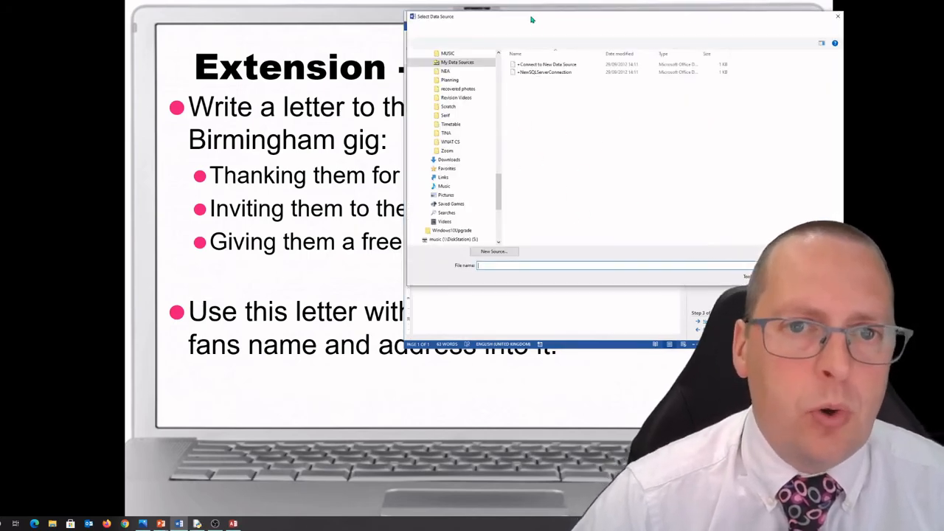
pyautogui.moveTo(531, 19); pyautogui.dragTo(564, 0)
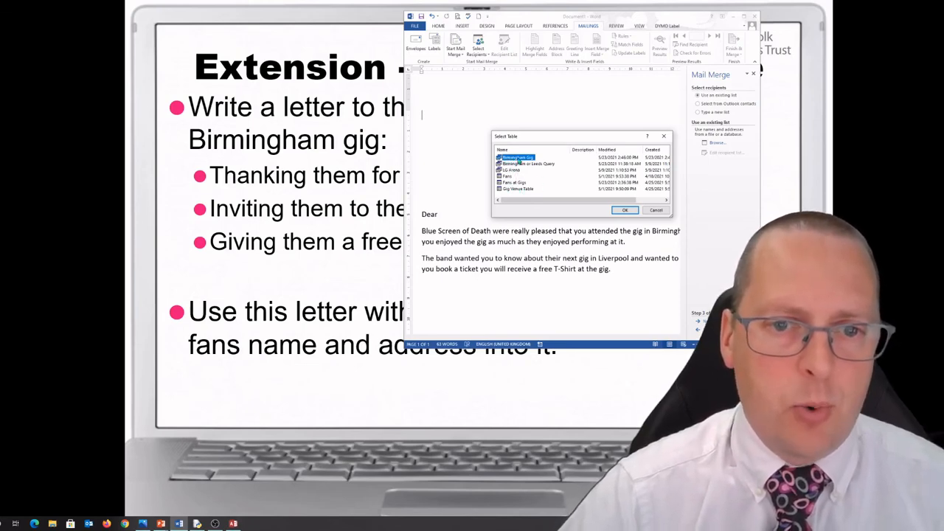
pyautogui.click(621, 210)
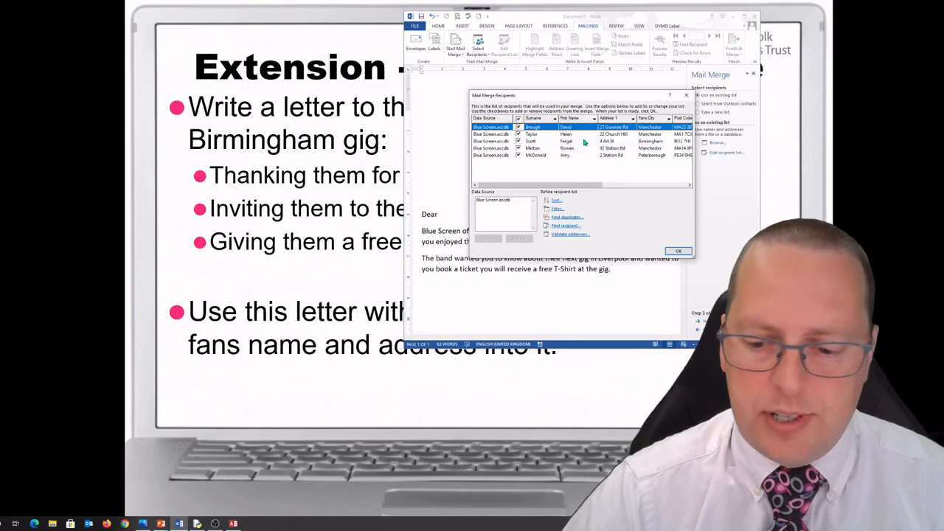
pyautogui.click(677, 252)
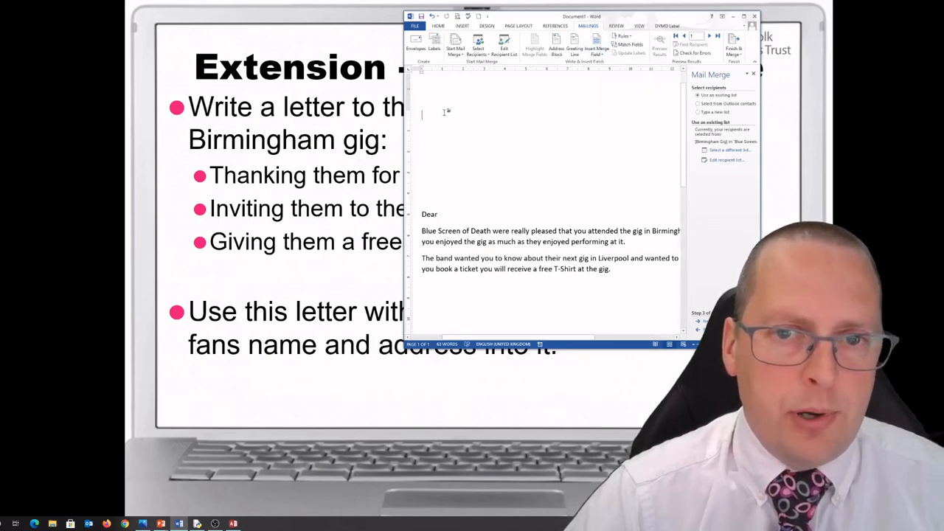
# Insert the First_Name and Surname merge fields, separated by a space, on the first address line of the letter.
pyautogui.click(596, 53)
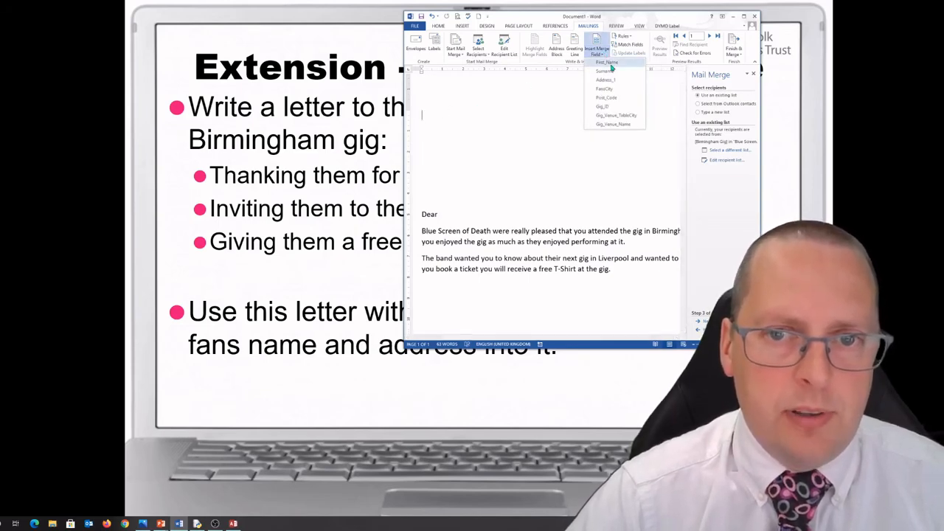
pyautogui.click(610, 63)
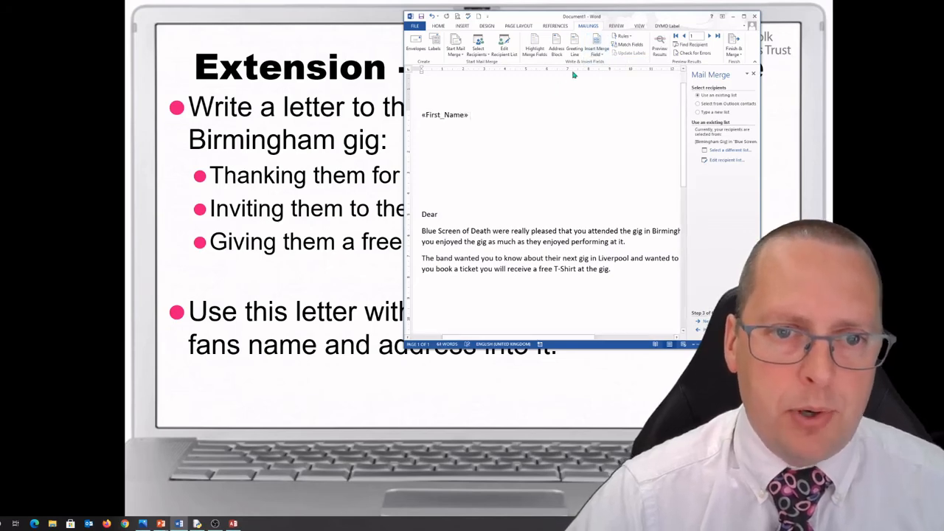
pyautogui.click(603, 56)
pyautogui.click(607, 73)
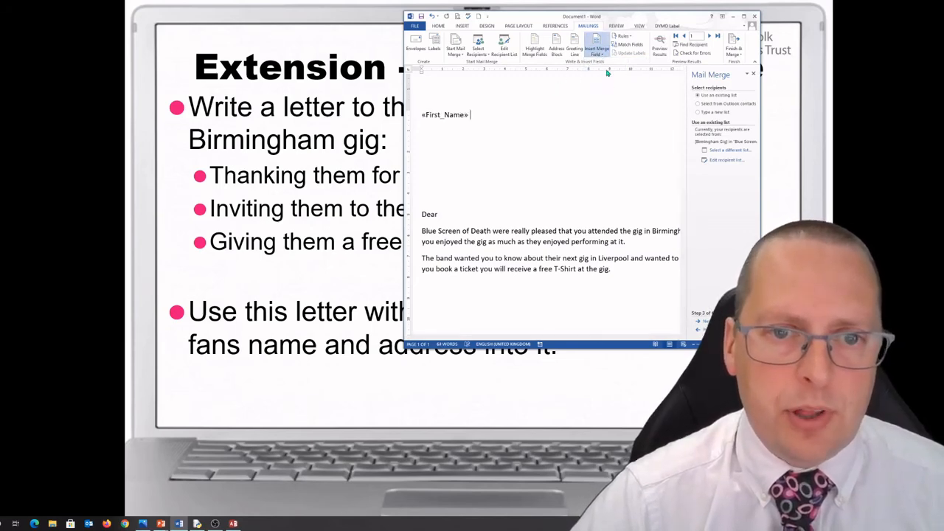
pyautogui.press('Return')
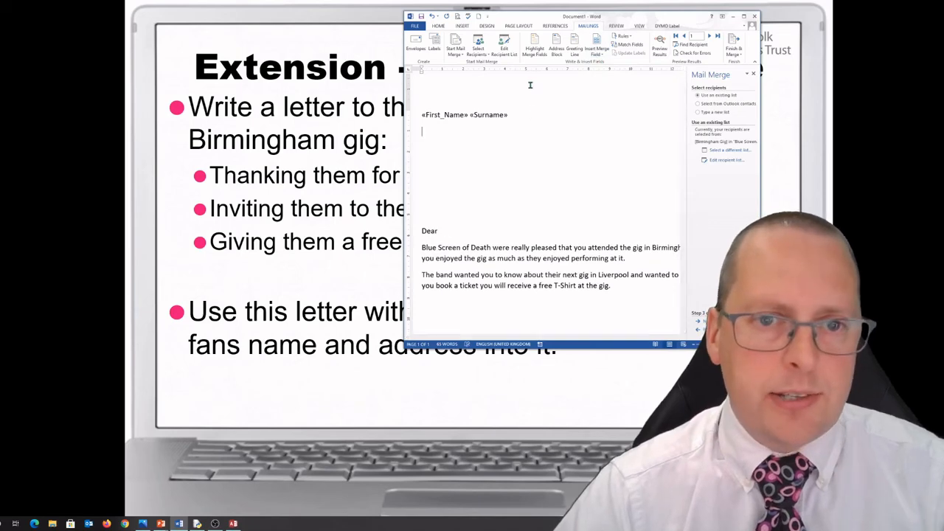
# Insert the Address_1 and FansCity merge fields on separate lines below the fan's name.
pyautogui.click(599, 56)
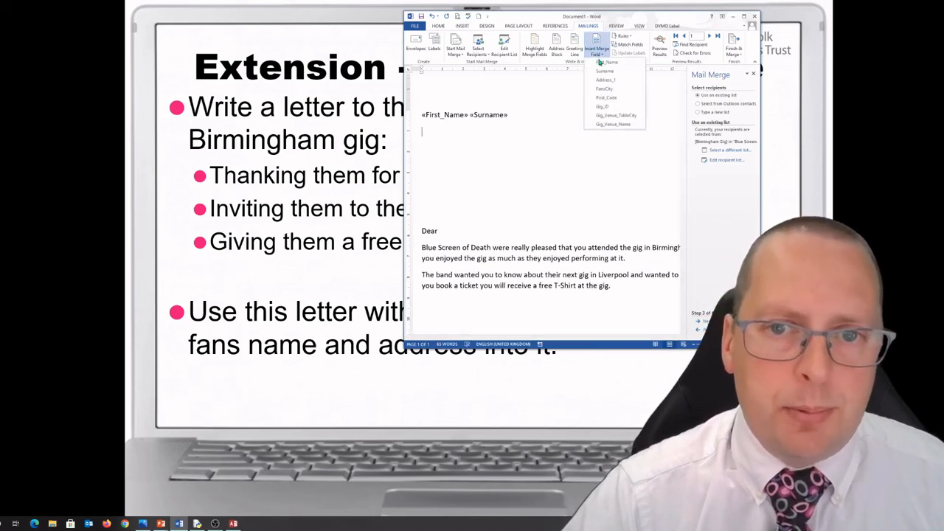
pyautogui.click(606, 81)
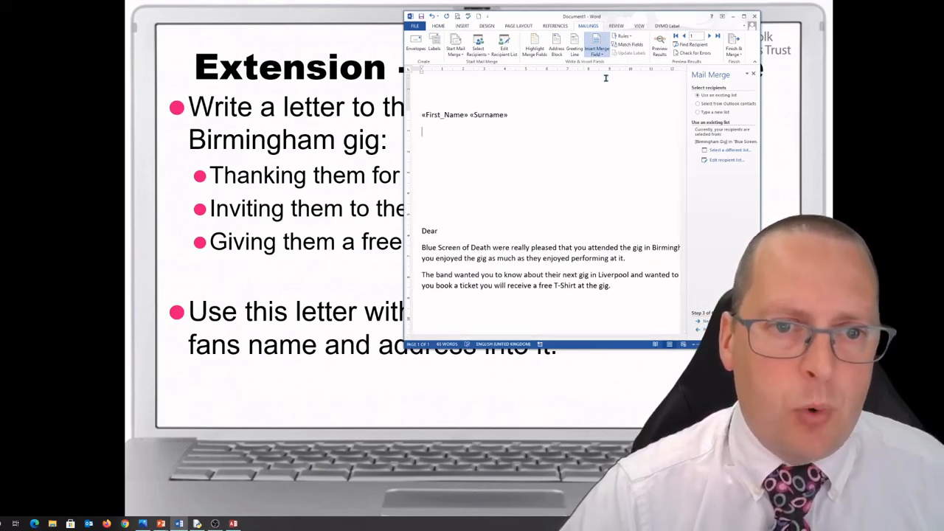
pyautogui.press('Return')
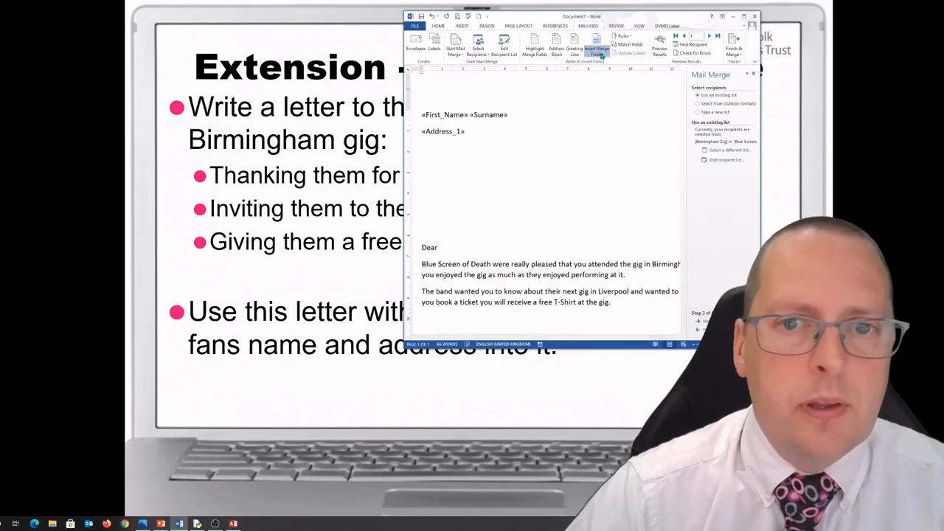
pyautogui.click(597, 50)
pyautogui.click(602, 89)
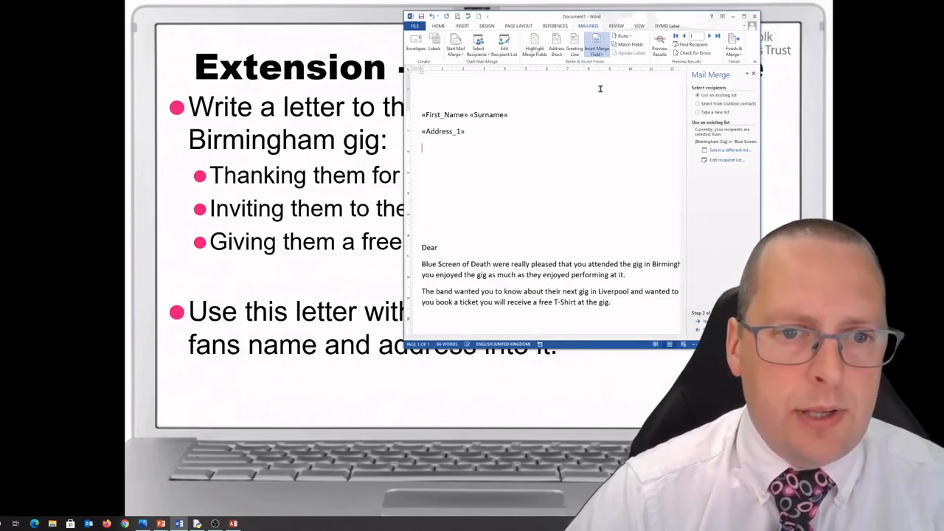
pyautogui.press('Return')
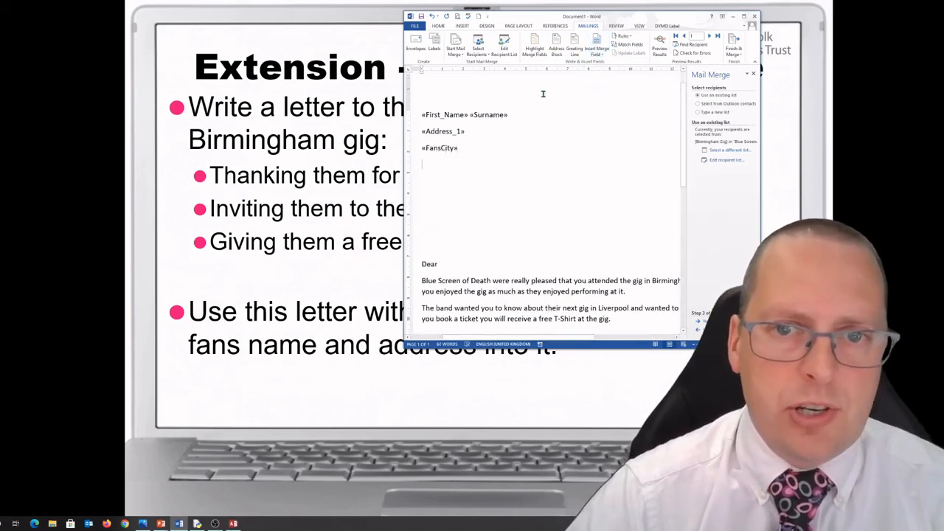
# Insert the Post_Code merge field on the last address line and the First_Name field after "Dear".
pyautogui.click(597, 50)
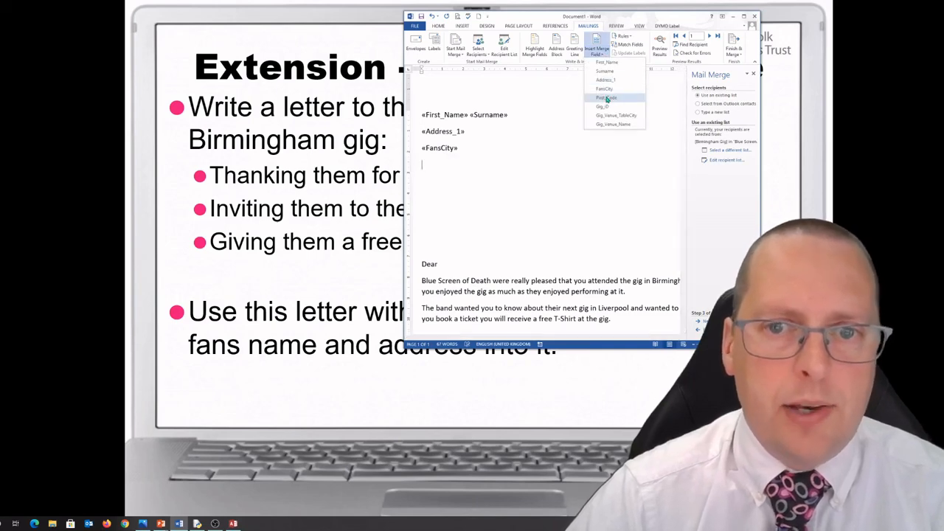
pyautogui.click(605, 98)
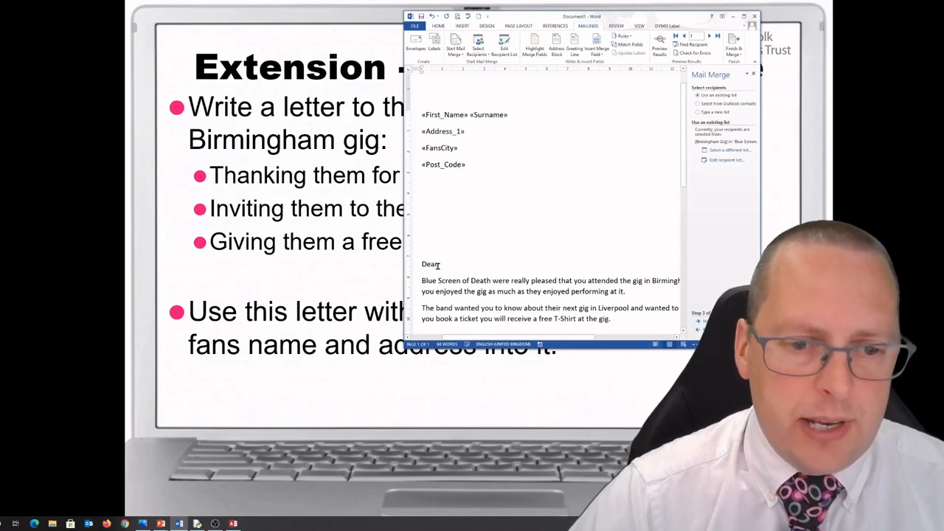
pyautogui.click(597, 50)
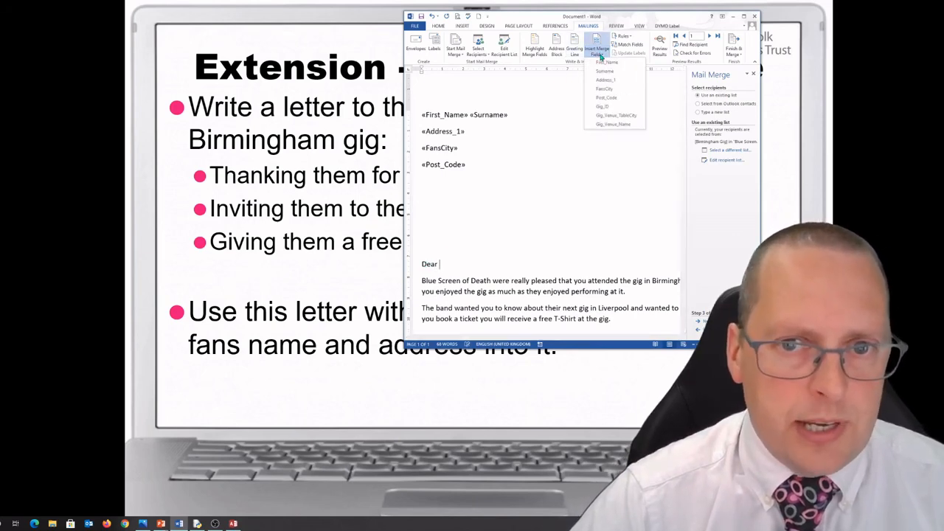
pyautogui.click(604, 64)
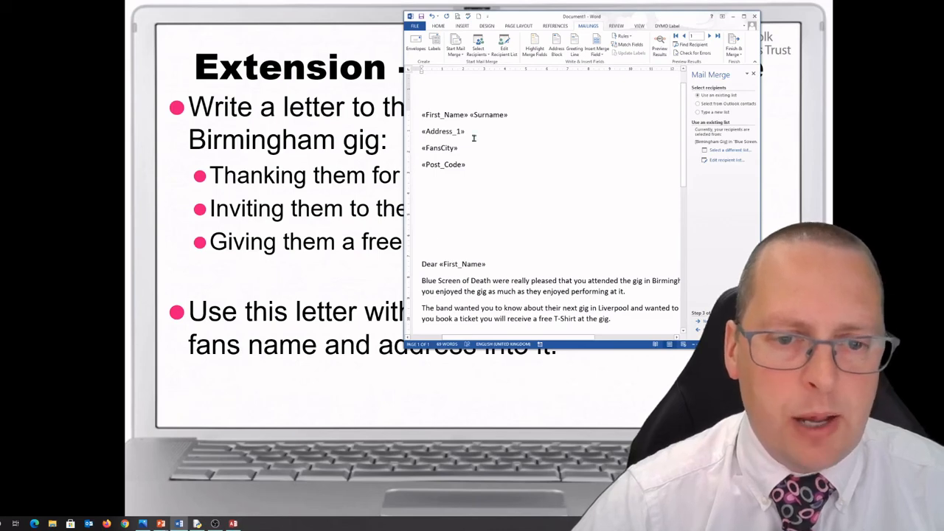
# Finish the merge by generating editable individual letters for all records in a new document.
pyautogui.click(733, 47)
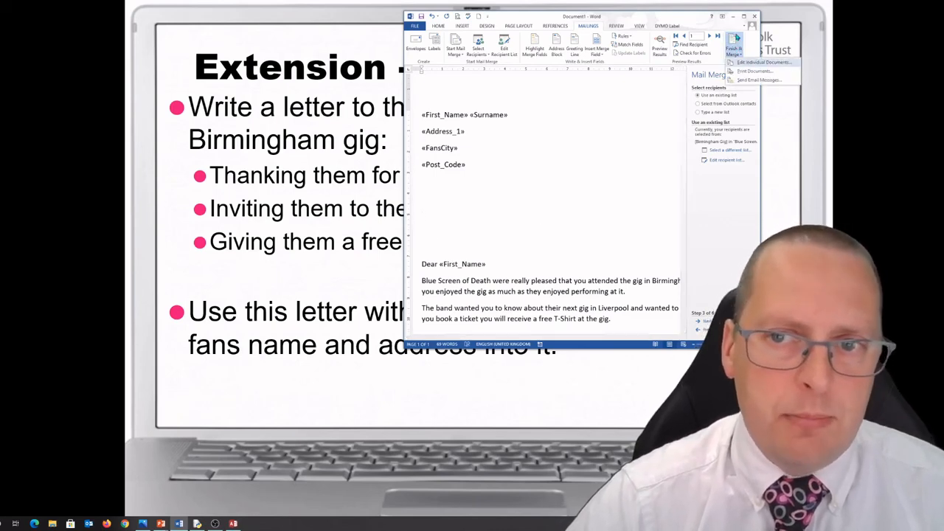
pyautogui.click(750, 63)
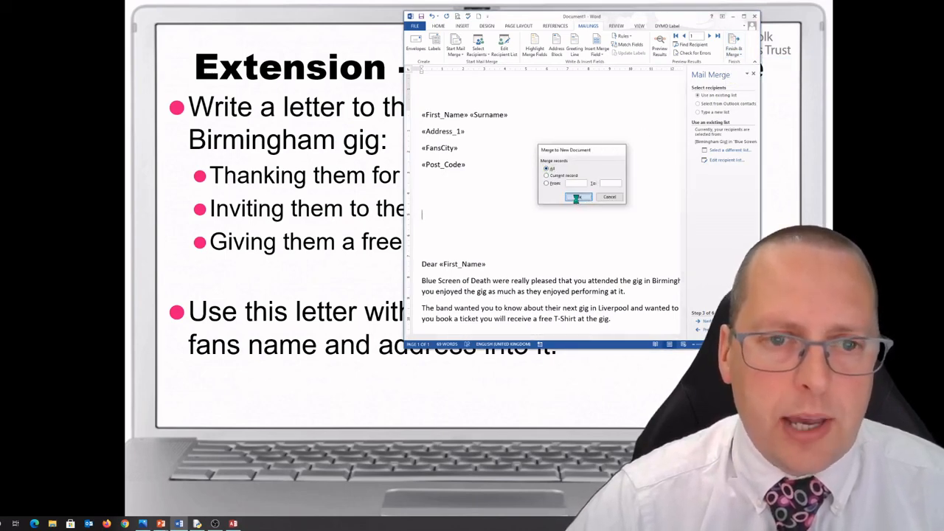
pyautogui.click(579, 197)
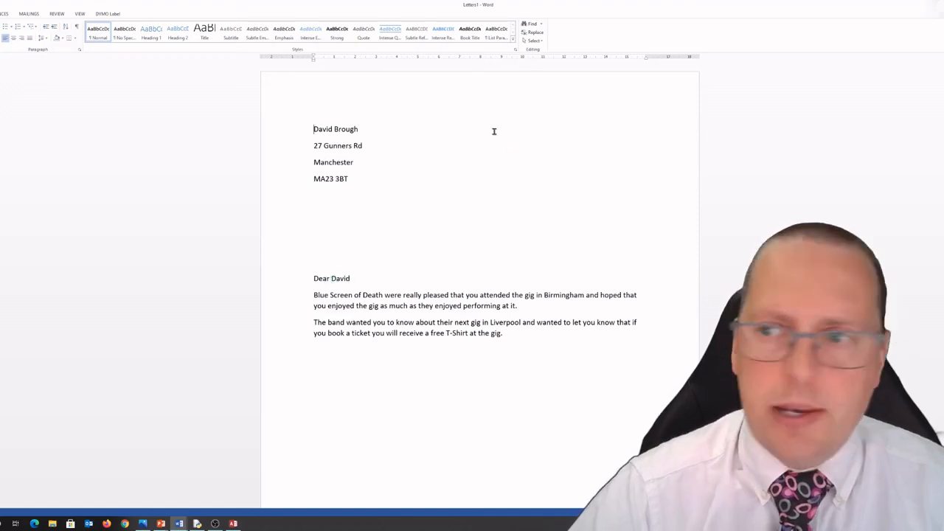
# Look through the merged letters to check each fan's address and greeting, then return to the main letter.
pyautogui.scroll(-3, 478, 217)
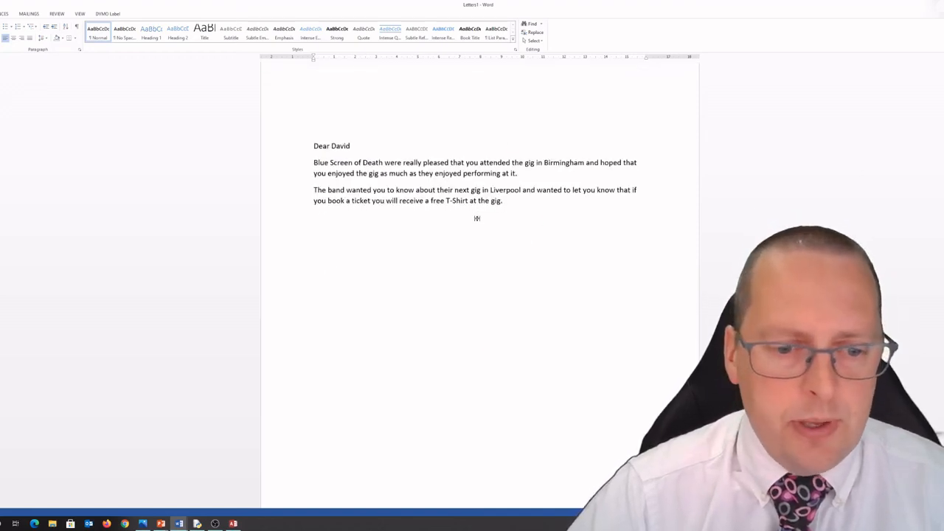
pyautogui.scroll(-5, 476, 218)
pyautogui.scroll(-10, 452, 239)
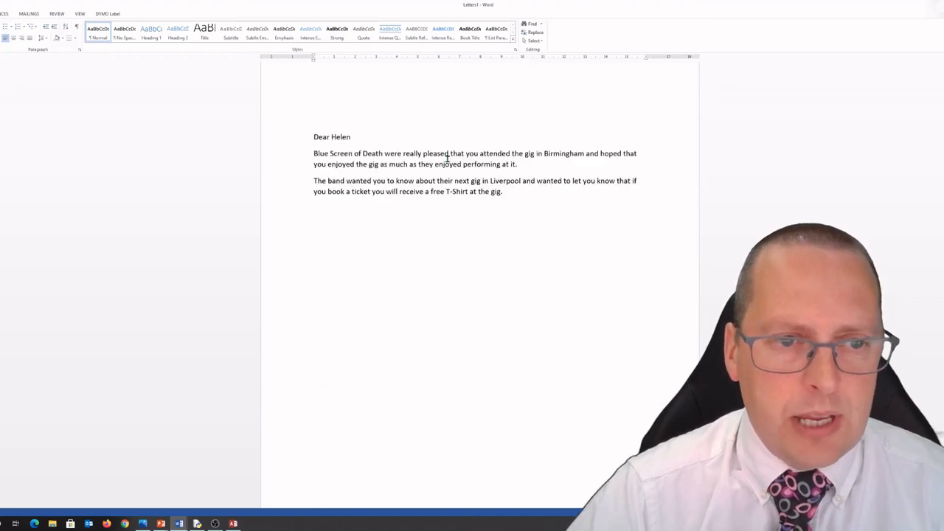
pyautogui.scroll(-5, 428, 147)
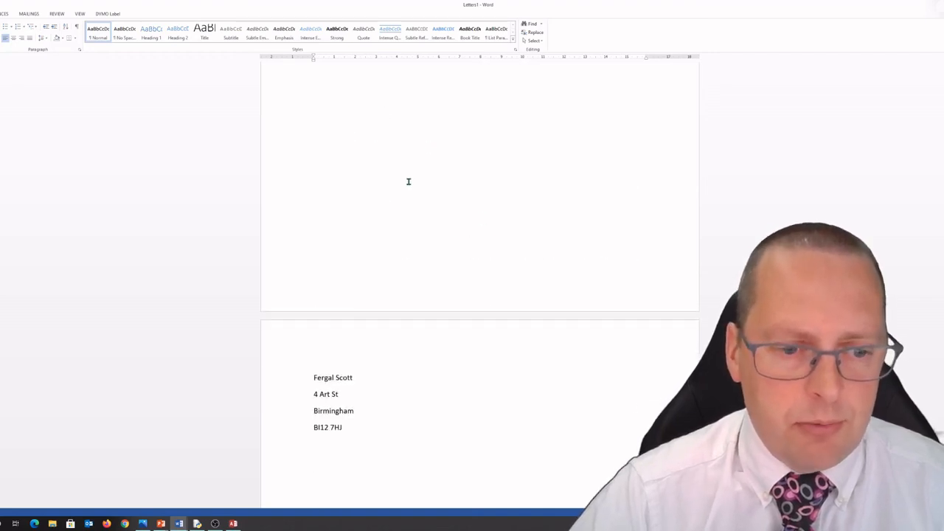
pyautogui.scroll(3, 407, 222)
pyautogui.scroll(-3, 406, 243)
pyautogui.scroll(-3, 403, 238)
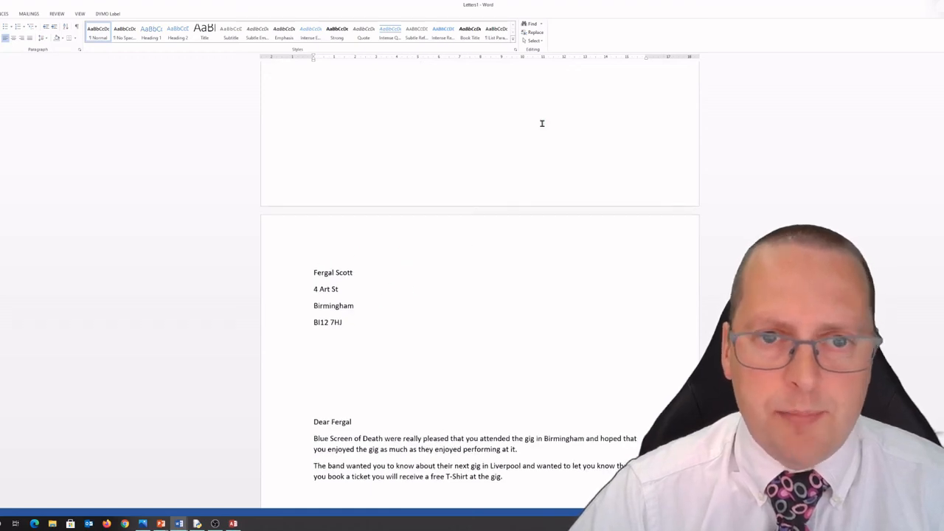
pyautogui.moveTo(502, 7); pyautogui.dragTo(496, 0)
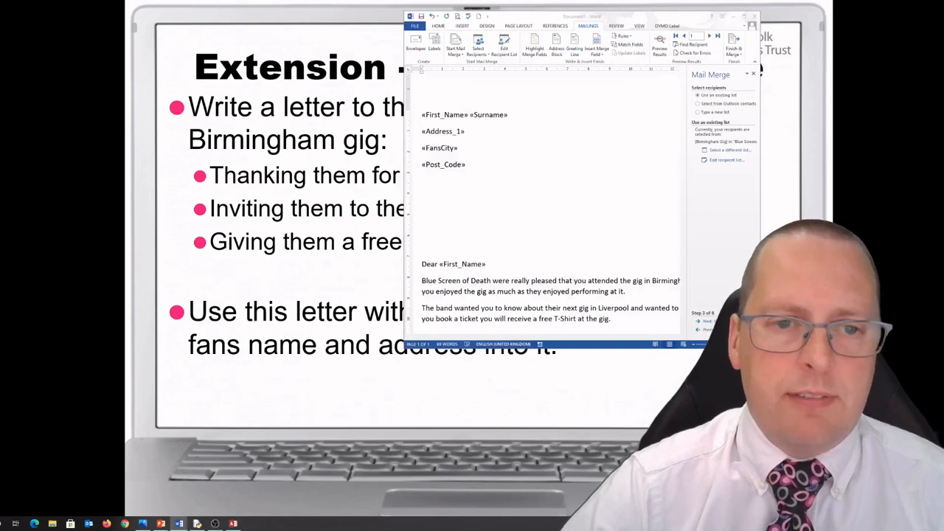